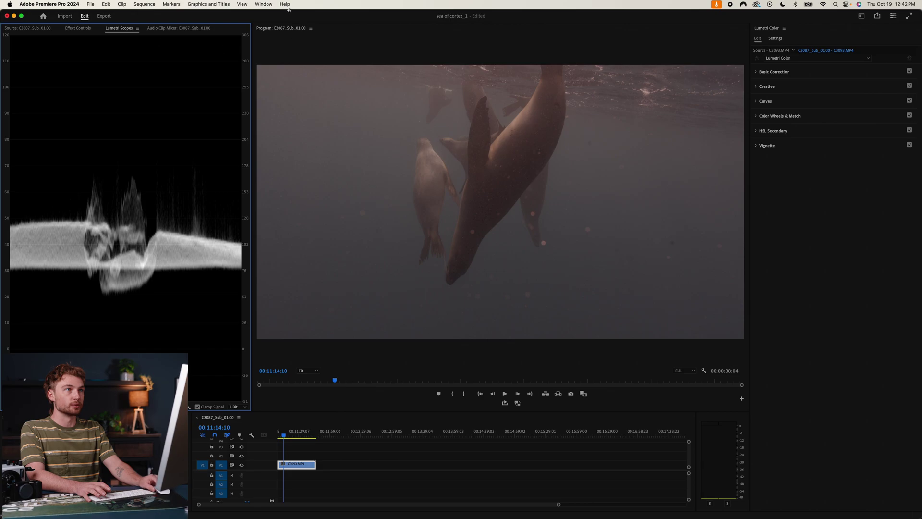
pyautogui.moveTo(269, 15)
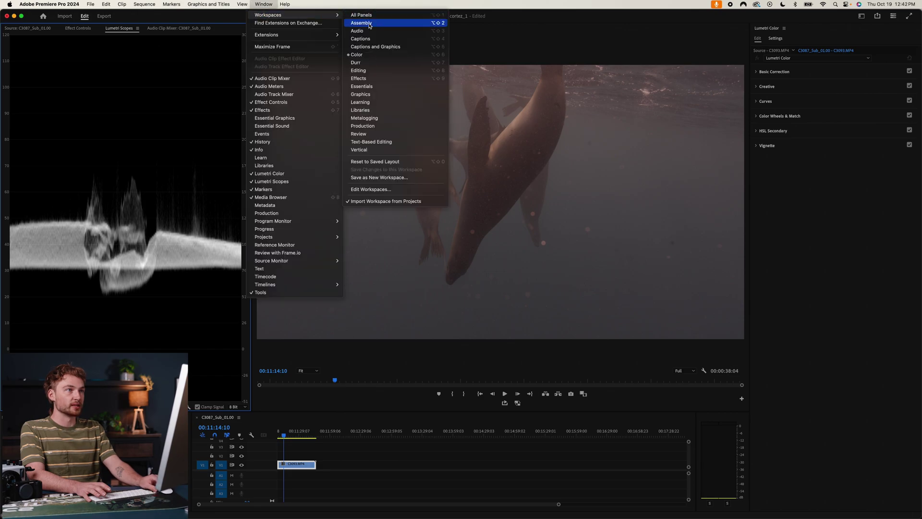
pyautogui.click(153, 139)
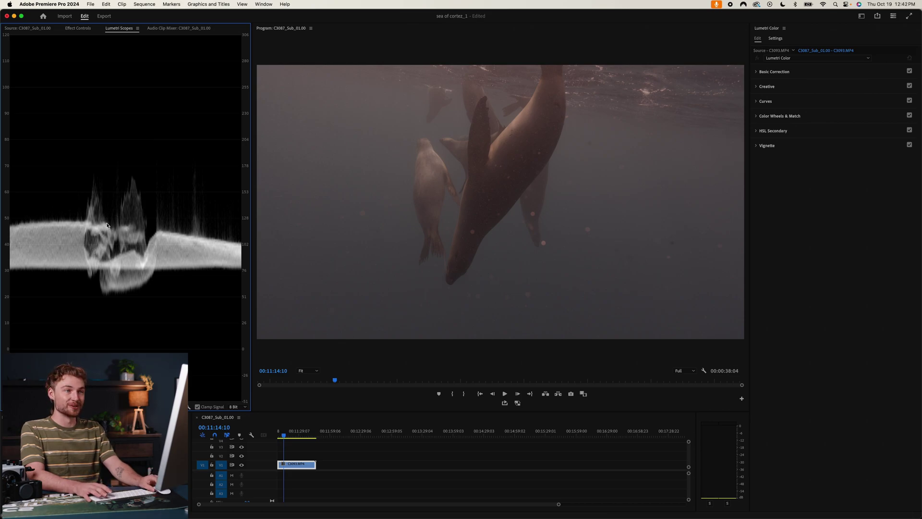
pyautogui.rightClick(119, 128)
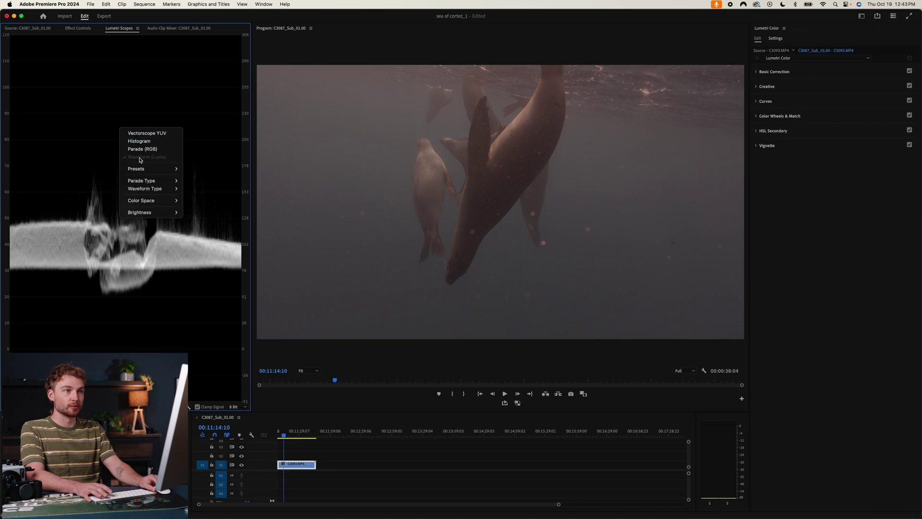
pyautogui.moveTo(146, 192)
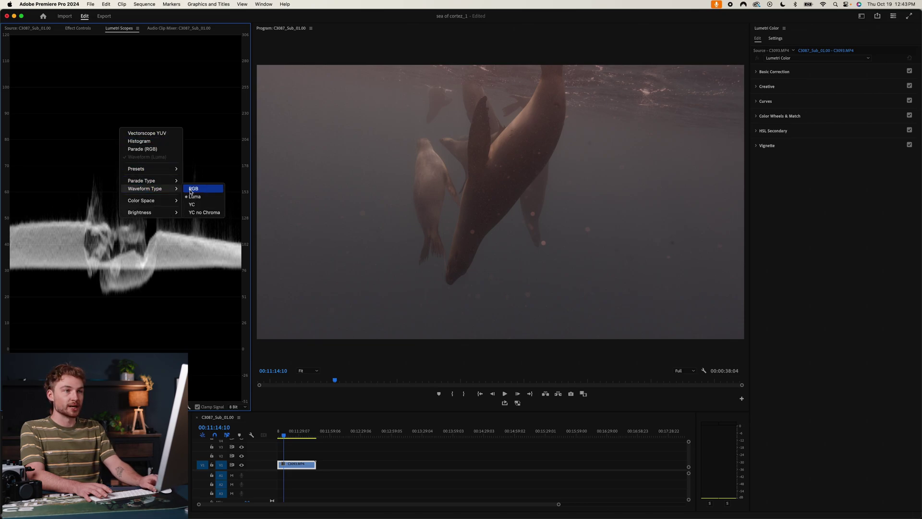
pyautogui.click(83, 162)
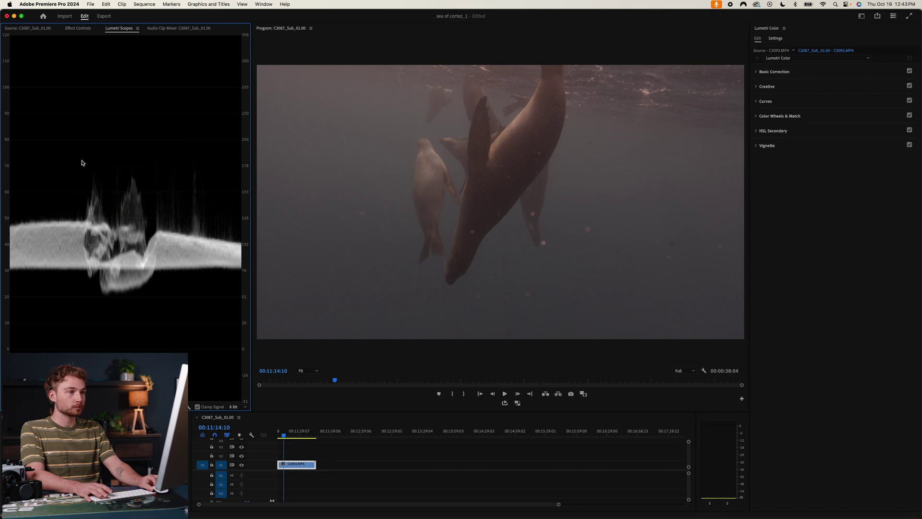
# Step: Create a 3840 × 2160 adjustment layer at 23.976 fps and place it on track V2 above the C3093.MP4 clip
pyautogui.click(304, 448)
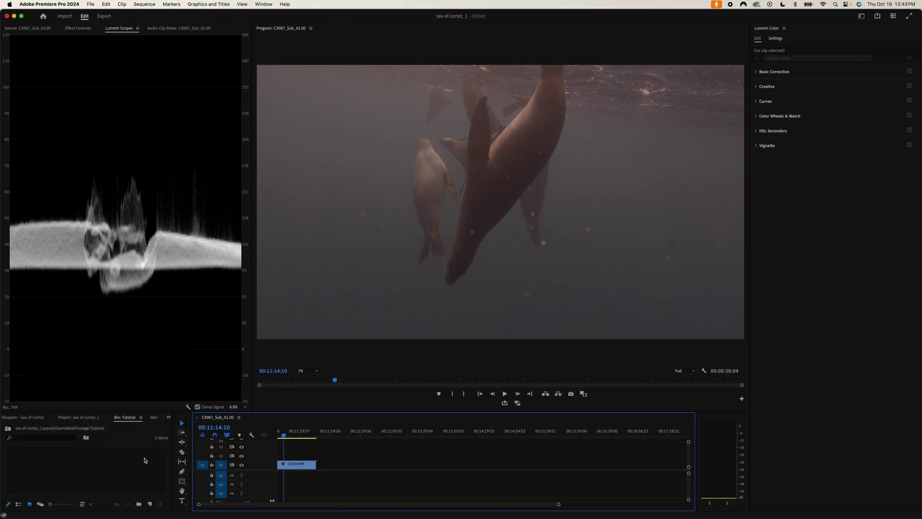
pyautogui.click(106, 463)
pyautogui.rightClick(94, 464)
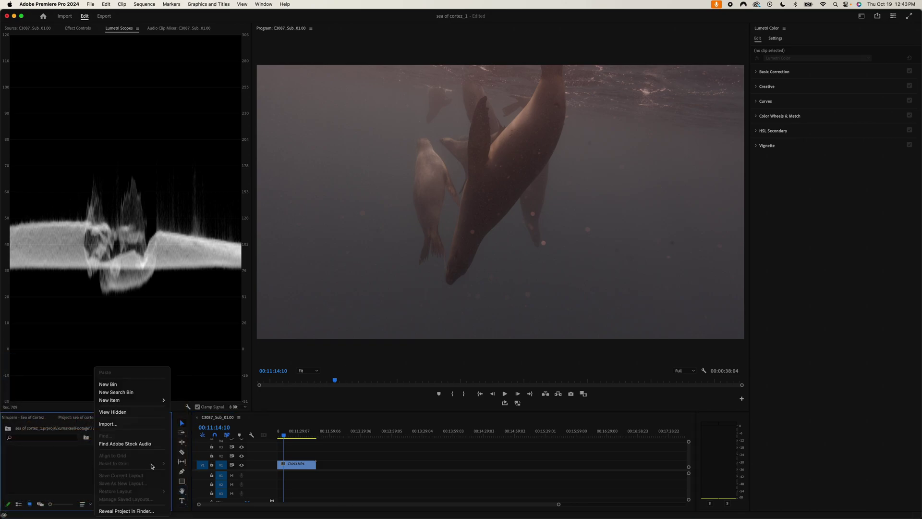
pyautogui.moveTo(157, 402)
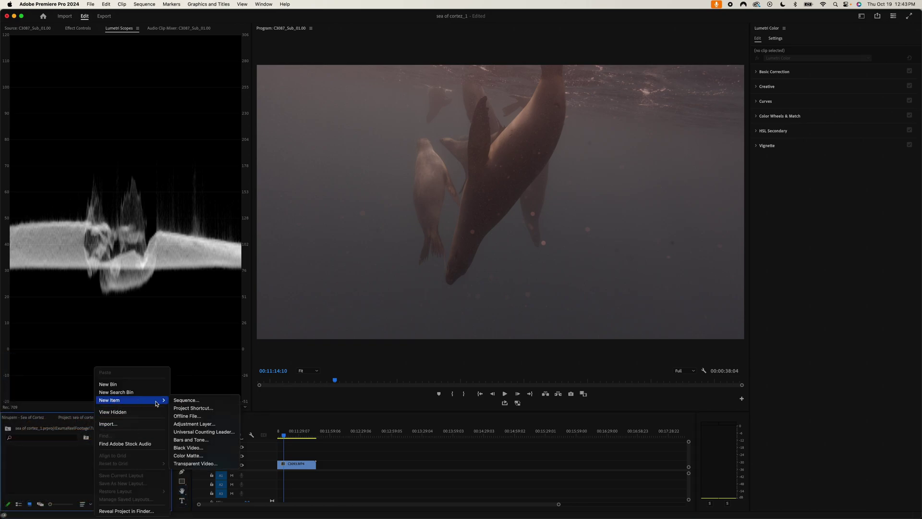
pyautogui.click(182, 424)
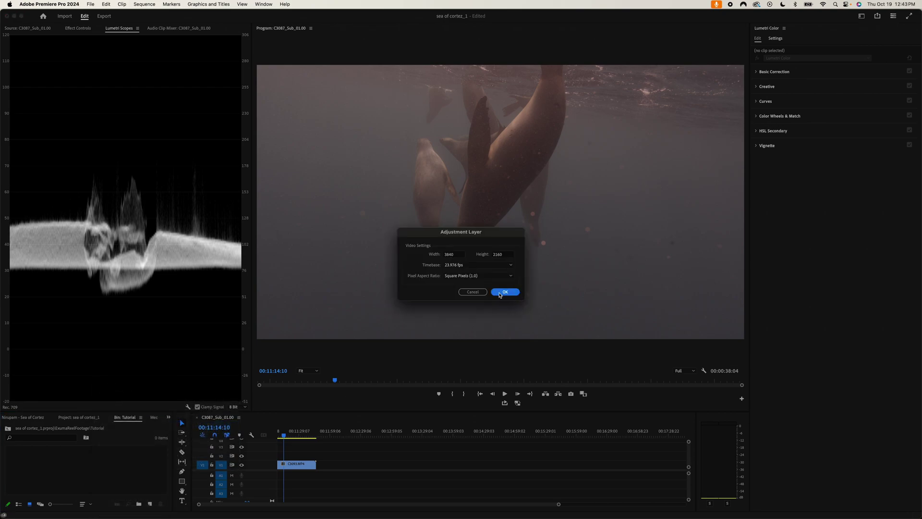
pyautogui.click(505, 292)
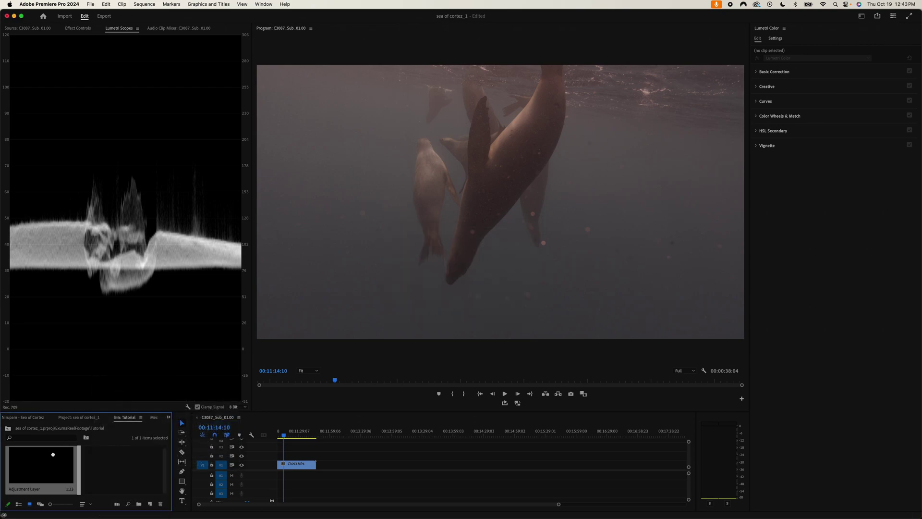
pyautogui.moveTo(296, 428); pyautogui.dragTo(298, 455)
# Step: Load 1_SGamut3CineSLog3_To_LC-709.cube as the input LUT in the adjustment layer's Basic Correction
pyautogui.click(303, 456)
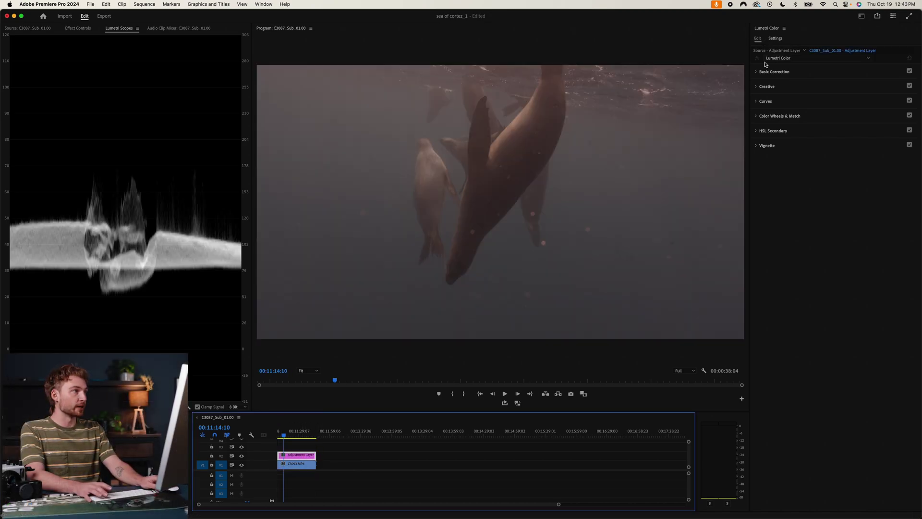
pyautogui.click(774, 72)
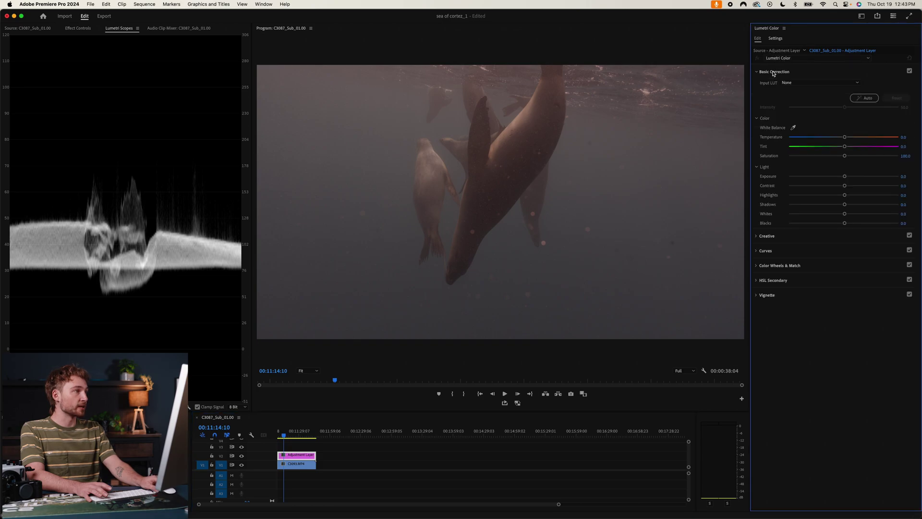
pyautogui.click(791, 83)
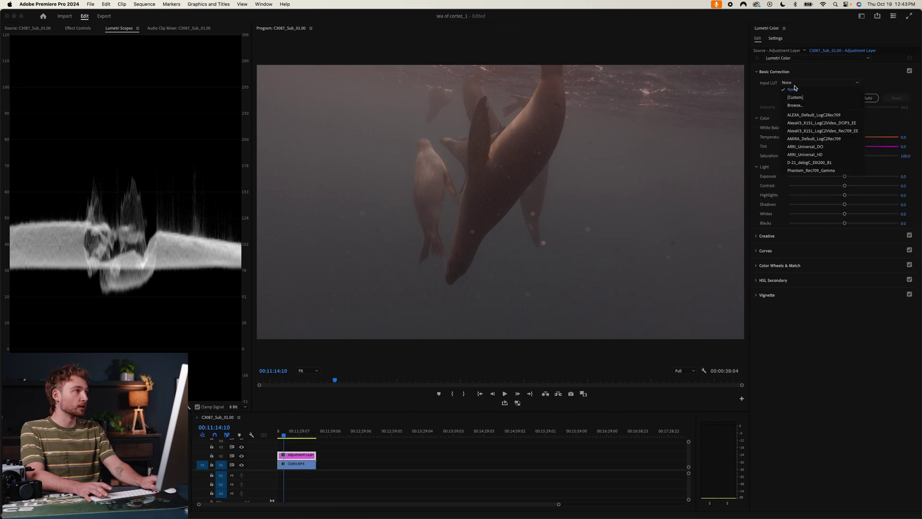
pyautogui.click(795, 105)
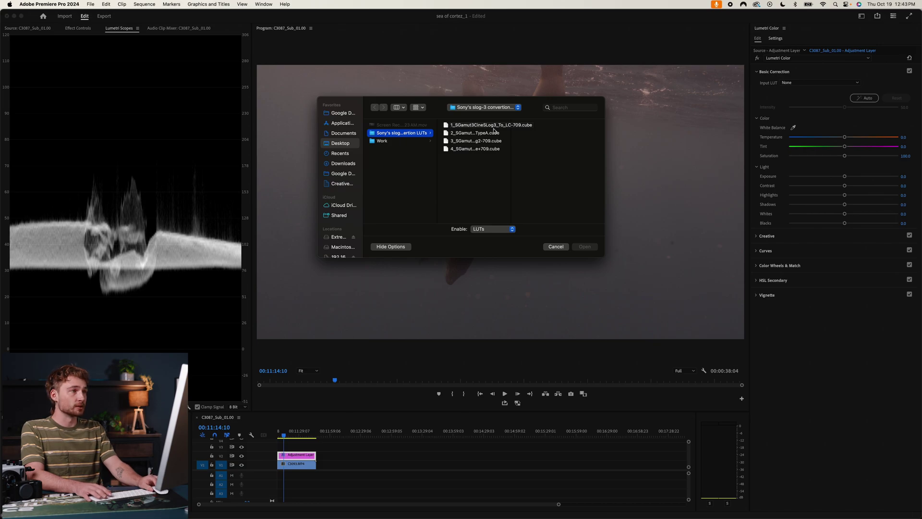
pyautogui.click(475, 126)
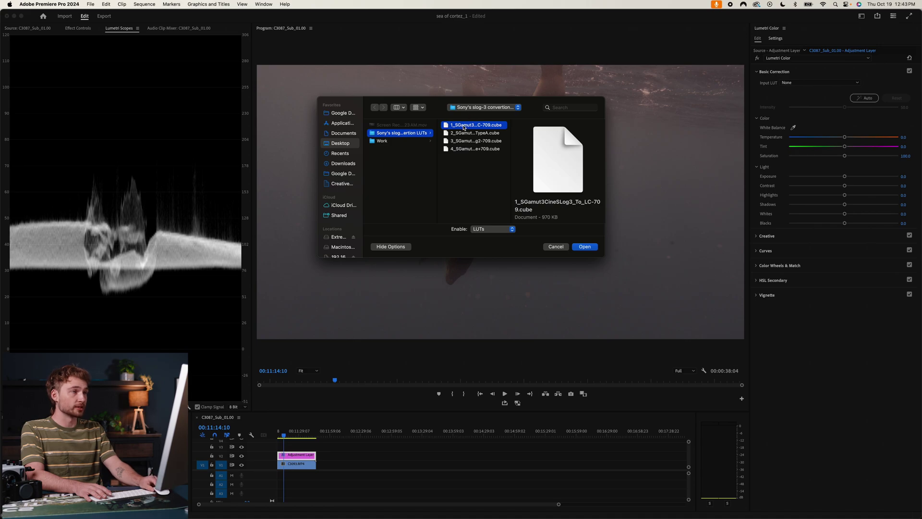
pyautogui.click(585, 246)
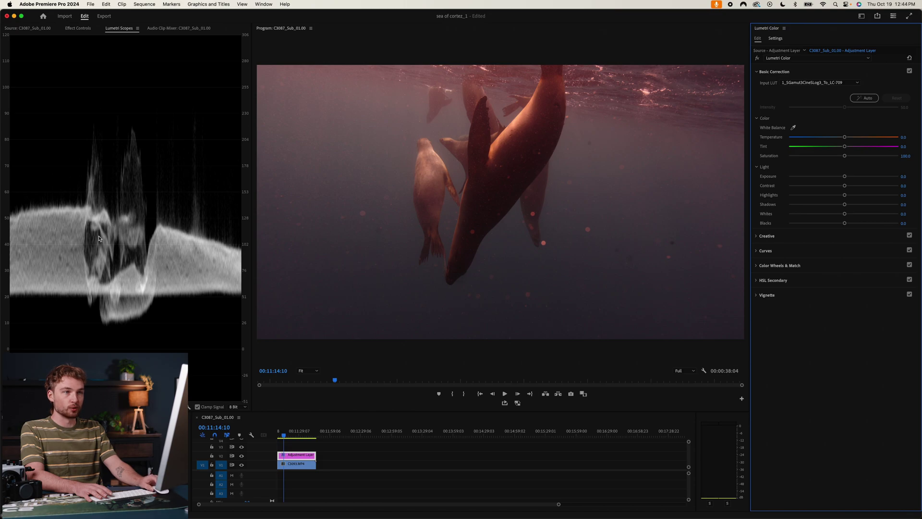
# Step: Switch the V2 track output off and on repeatedly to compare the footage with and without the conversion LUT
pyautogui.click(241, 456)
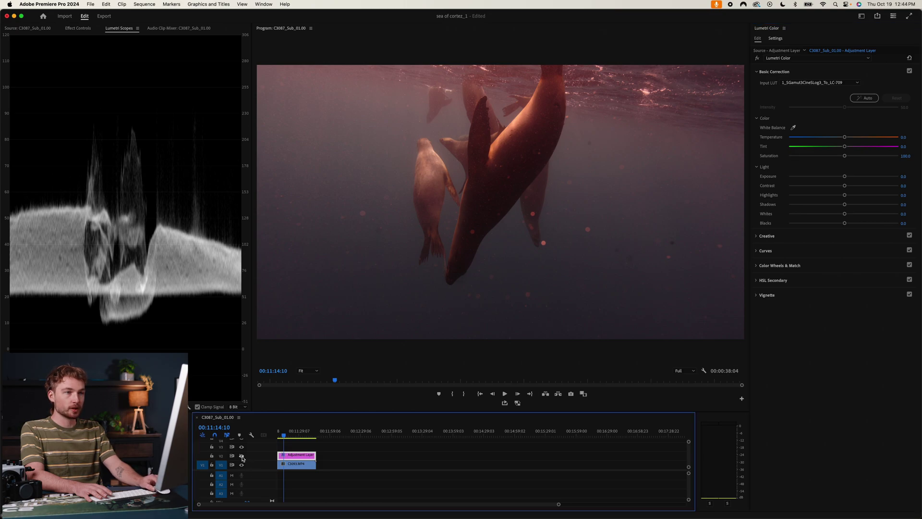
pyautogui.click(241, 456)
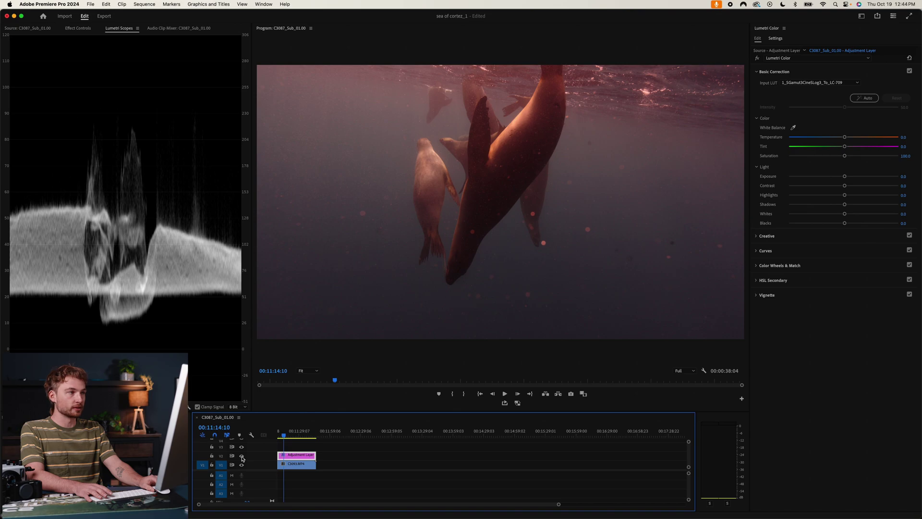
pyautogui.click(241, 456)
pyautogui.click(242, 456)
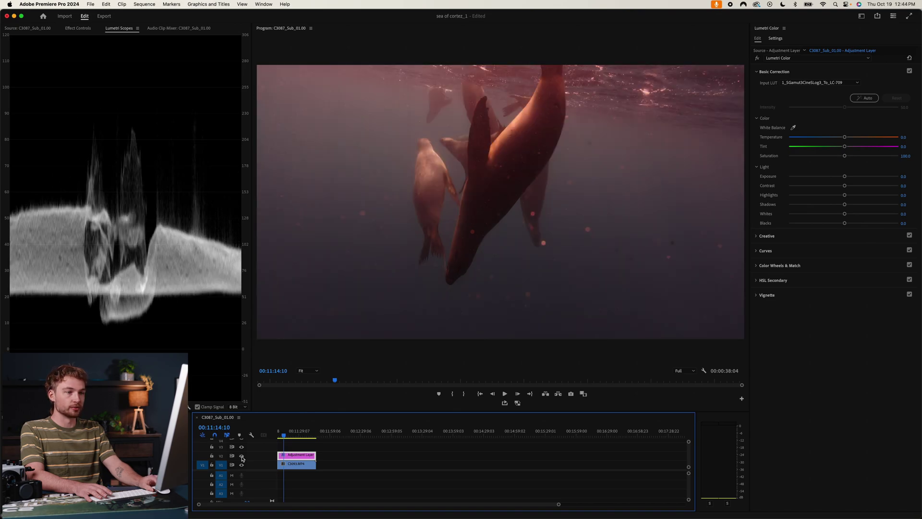
pyautogui.click(241, 456)
pyautogui.click(242, 456)
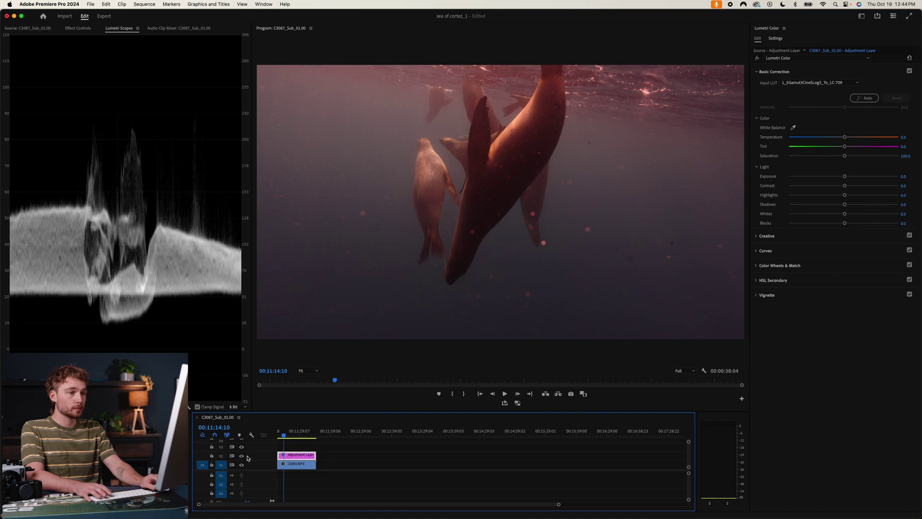
# Step: Cool the white balance of the C3093.MP4 clip on V1 by lowering its temperature to about -46
pyautogui.click(302, 447)
pyautogui.click(302, 468)
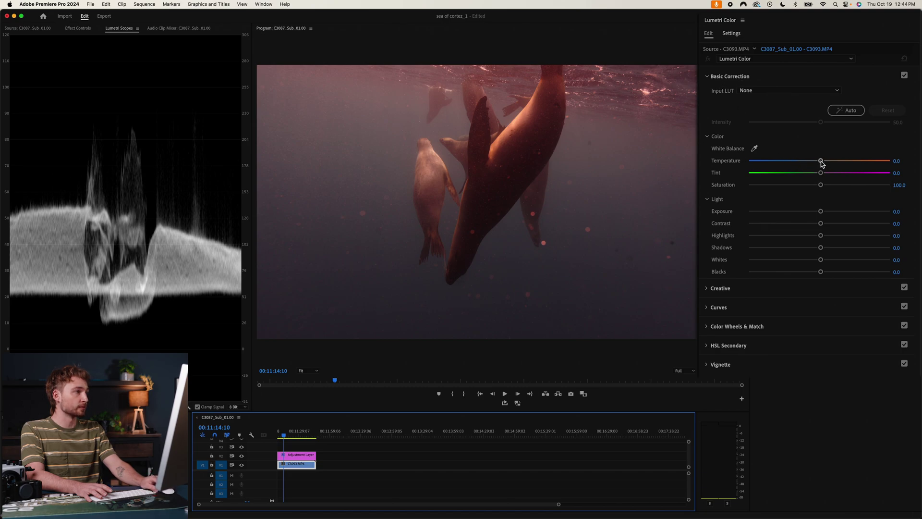
pyautogui.moveTo(821, 163); pyautogui.dragTo(786, 166)
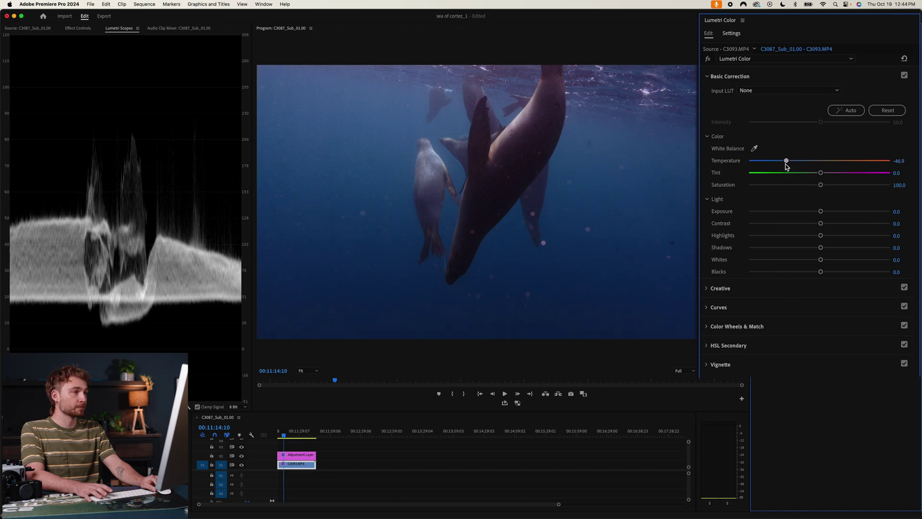
# Step: Switch Basic Correction off and on repeatedly to compare the clip before and after the temperature change
pyautogui.click(904, 76)
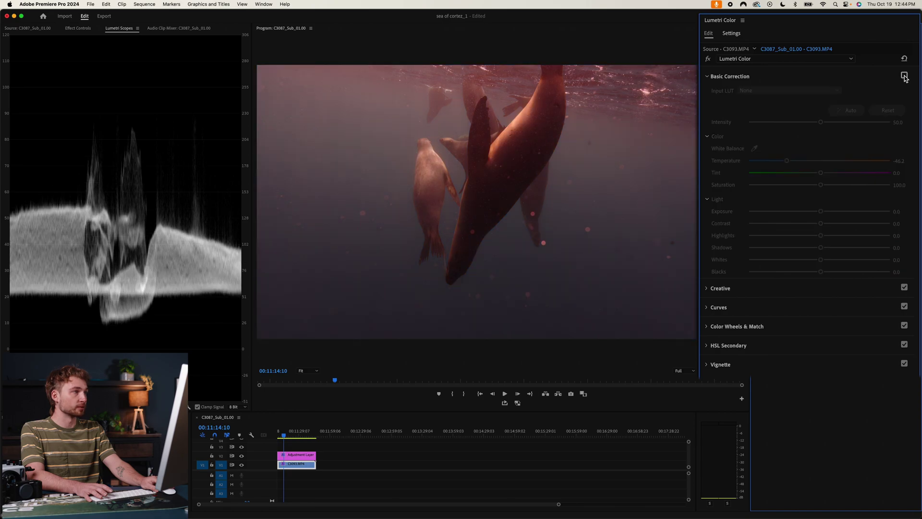
pyautogui.click(904, 77)
pyautogui.click(904, 76)
pyautogui.click(904, 77)
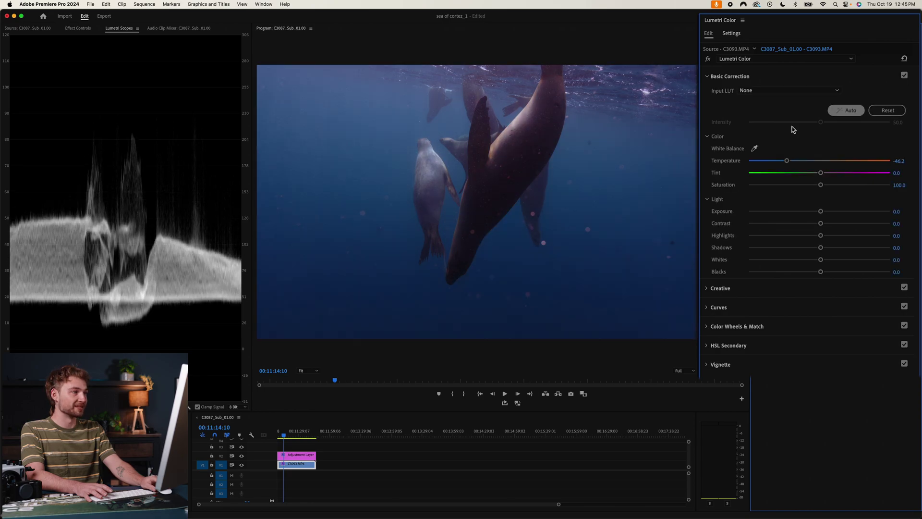
pyautogui.click(904, 76)
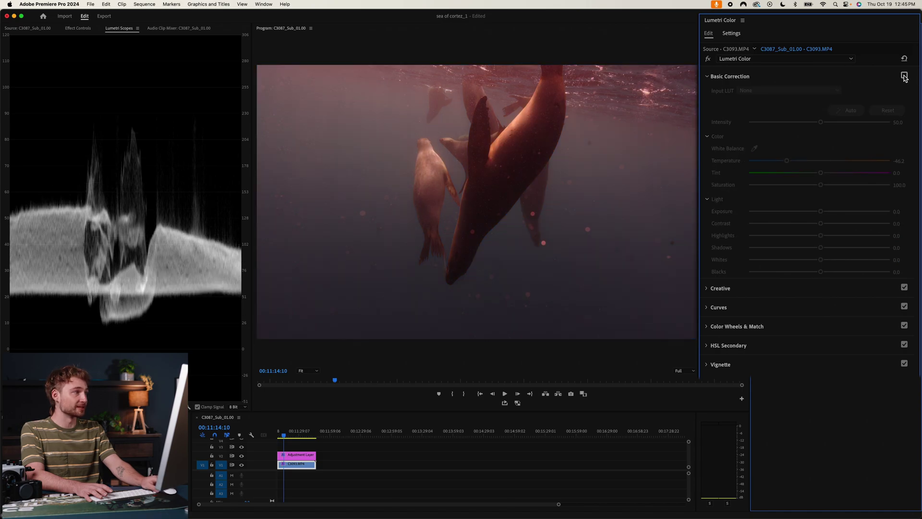
pyautogui.click(904, 76)
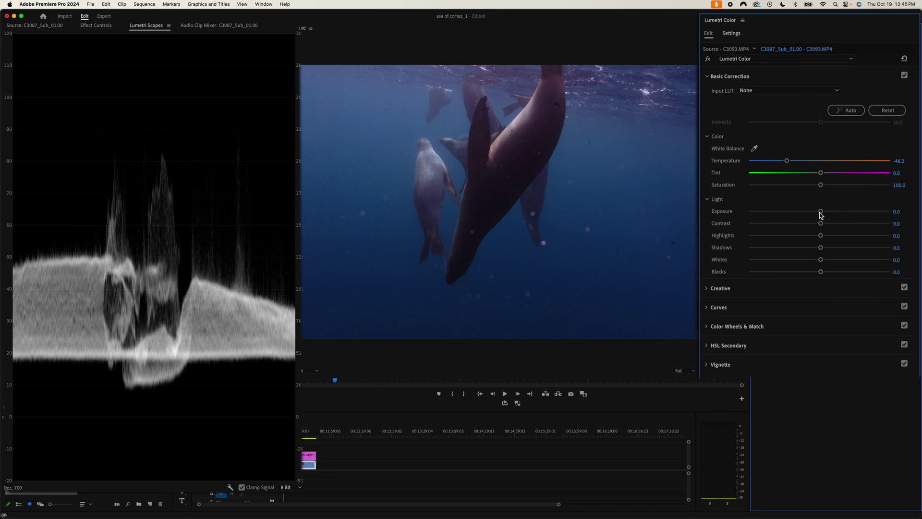
# Step: Set the clip's Basic Correction to exposure 0.6, contrast 17.4 and saturation 120
pyautogui.moveTo(821, 212); pyautogui.dragTo(828, 212)
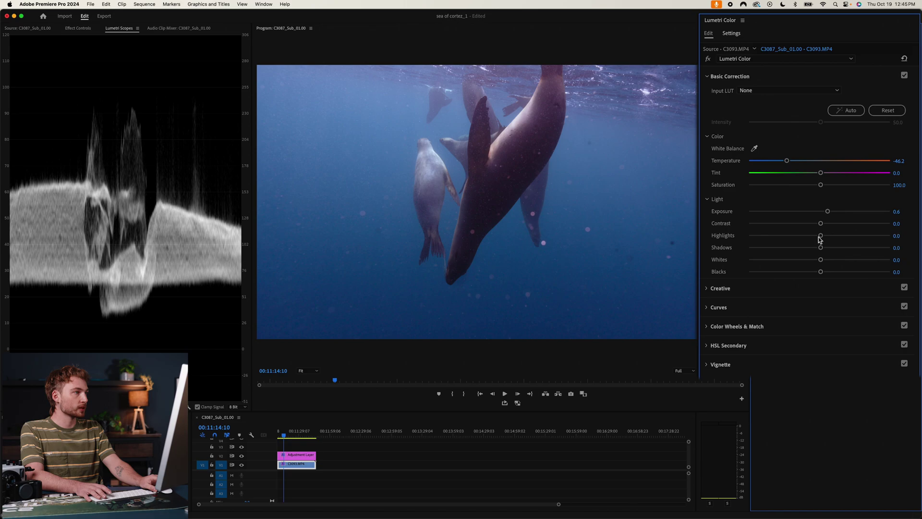
pyautogui.moveTo(821, 224)
pyautogui.mouseDown()
pyautogui.moveTo(857, 225)
pyautogui.moveTo(821, 226)
pyautogui.mouseUp()
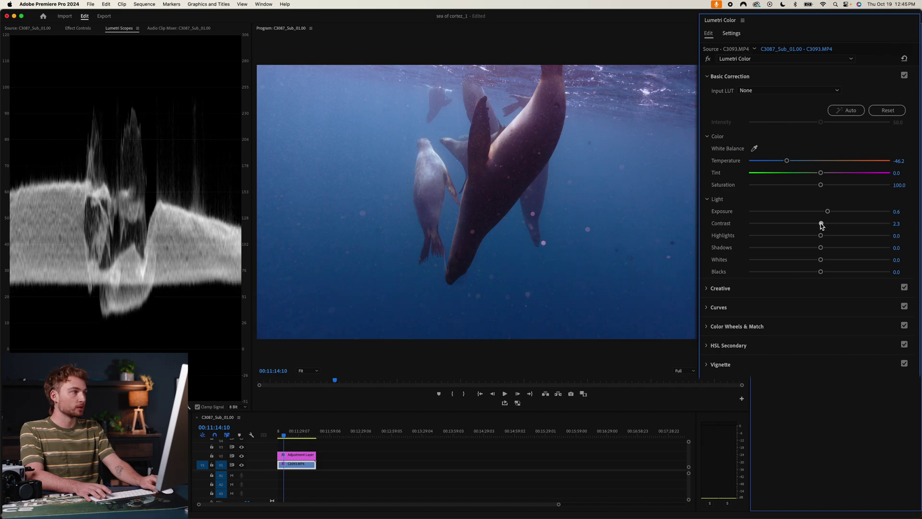
pyautogui.moveTo(820, 225); pyautogui.dragTo(832, 225)
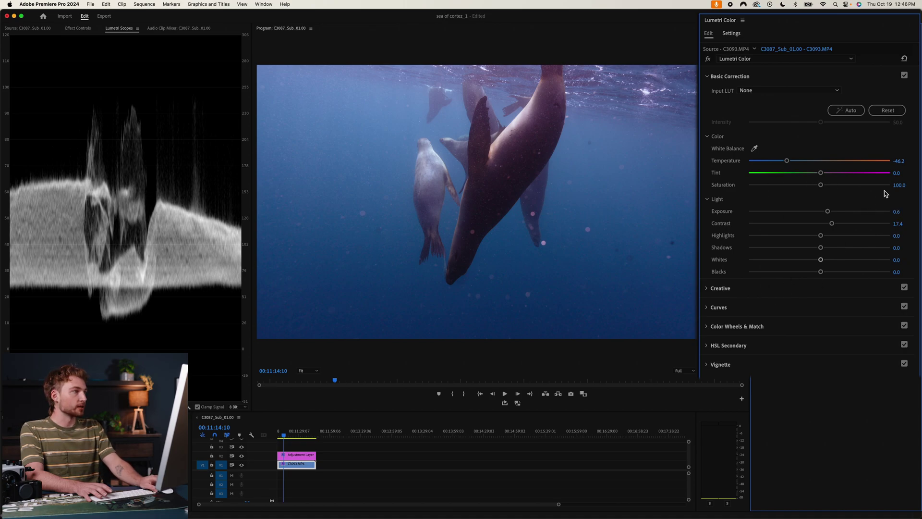
pyautogui.click(902, 185)
pyautogui.write('120')
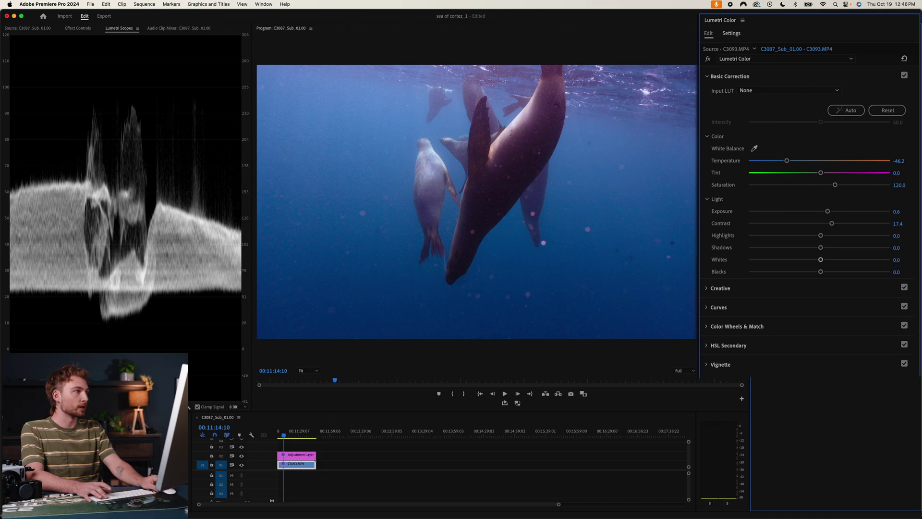
# Step: Bypass and re-enable Basic Correction to compare the clip with and without the exposure, contrast and saturation adjustments
pyautogui.click(904, 76)
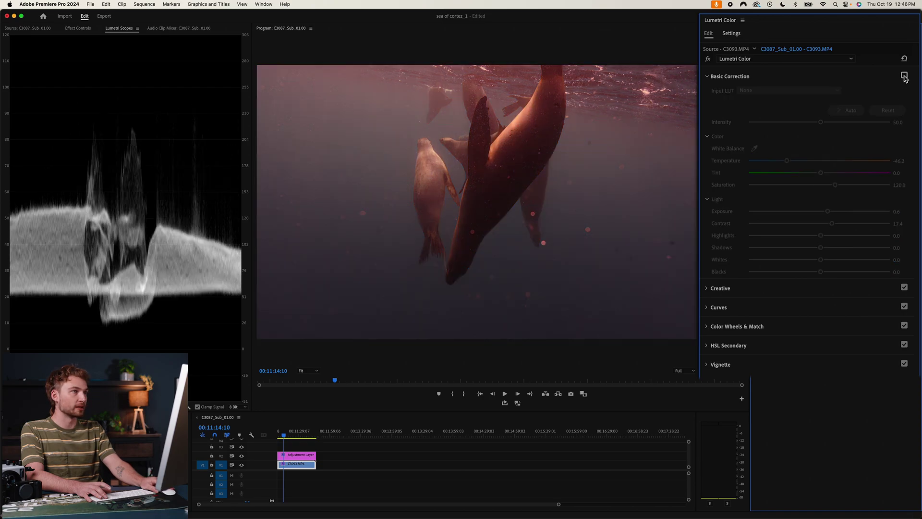
pyautogui.click(905, 76)
pyautogui.click(904, 76)
pyautogui.click(904, 76)
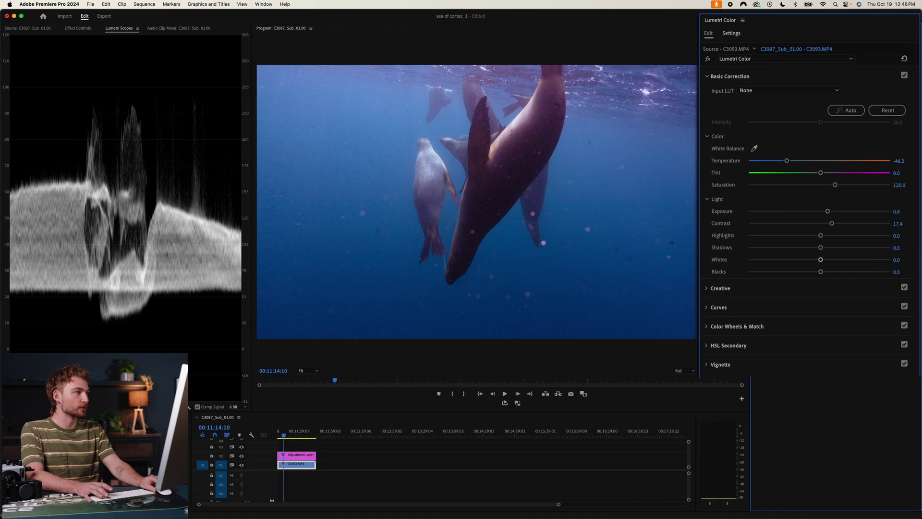
# Step: Shift the Highlights color wheel slightly toward yellow-orange, and compare the clip with Color Wheels & Match off and on
pyautogui.click(707, 327)
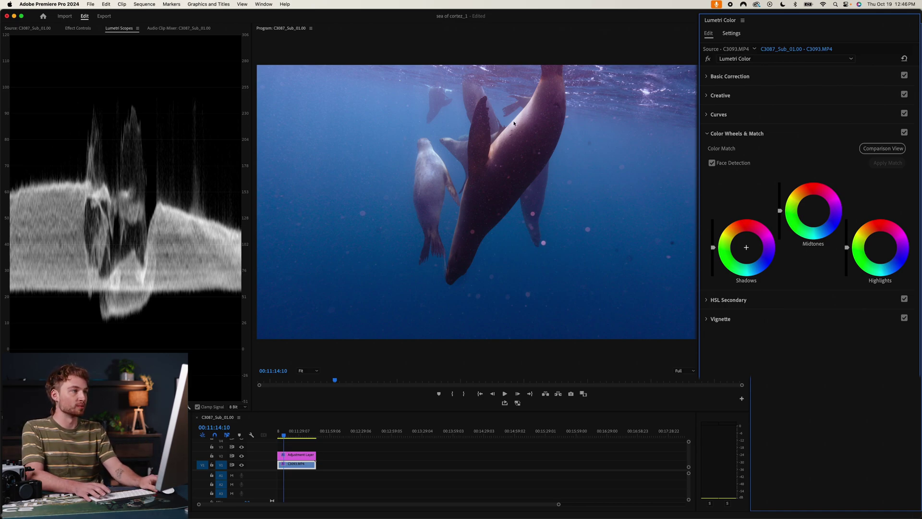
pyautogui.click(881, 248)
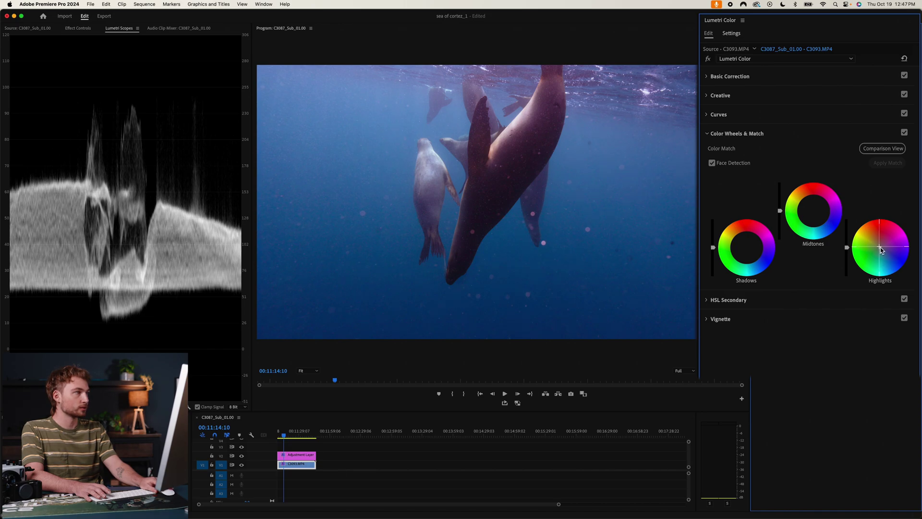
pyautogui.click(904, 133)
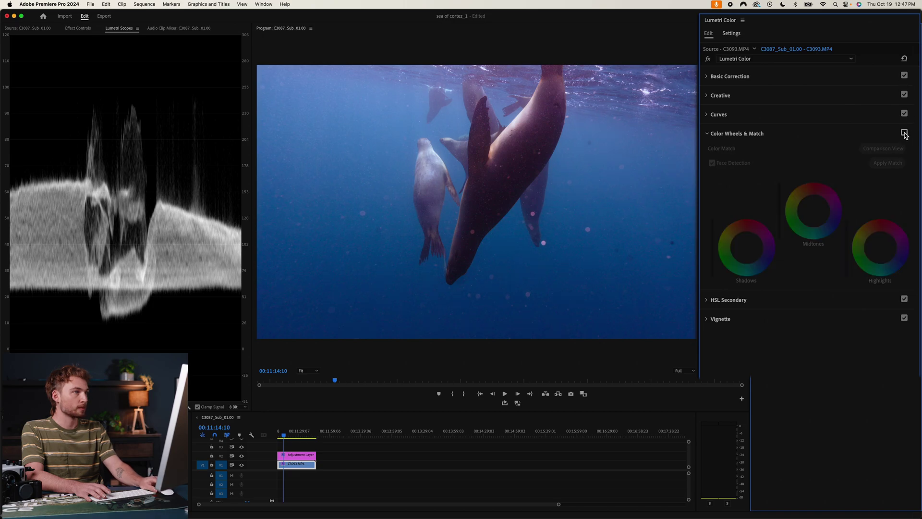
pyautogui.click(904, 133)
pyautogui.click(904, 133)
pyautogui.click(904, 133)
pyautogui.click(904, 133)
pyautogui.click(904, 133)
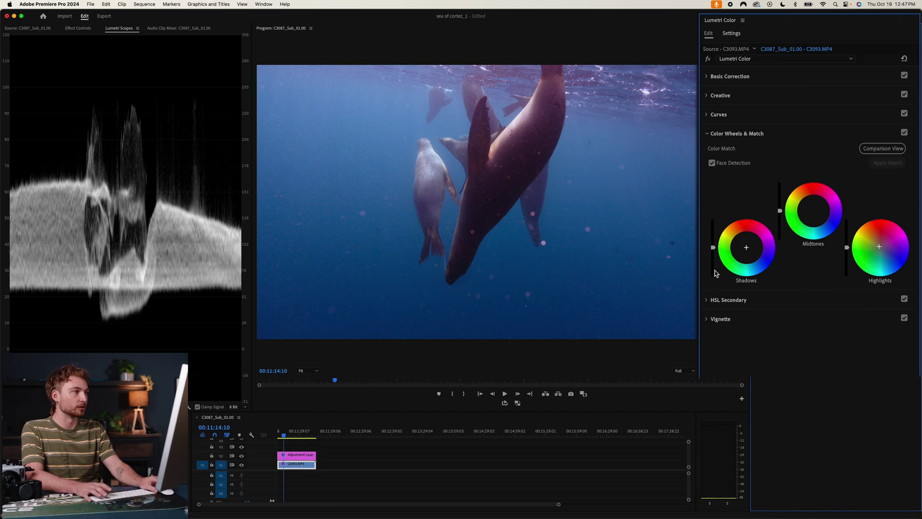
# Step: Shift the Shadows color wheel slightly toward green, and review the Basic Correction white balance settings
pyautogui.click(746, 247)
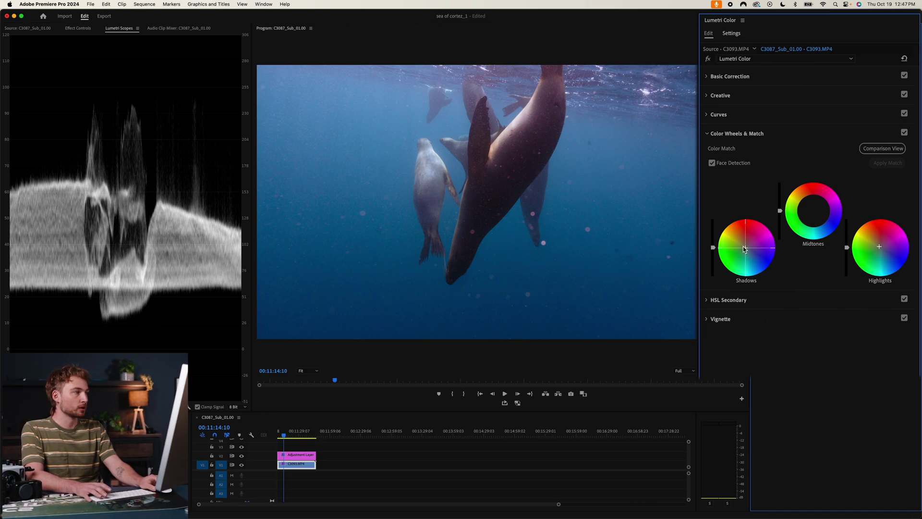
pyautogui.click(739, 76)
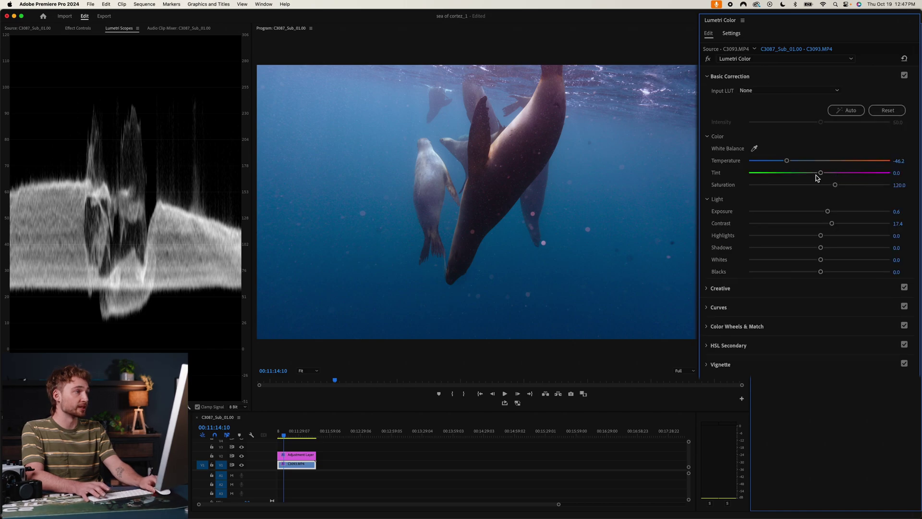
pyautogui.click(741, 324)
pyautogui.click(730, 77)
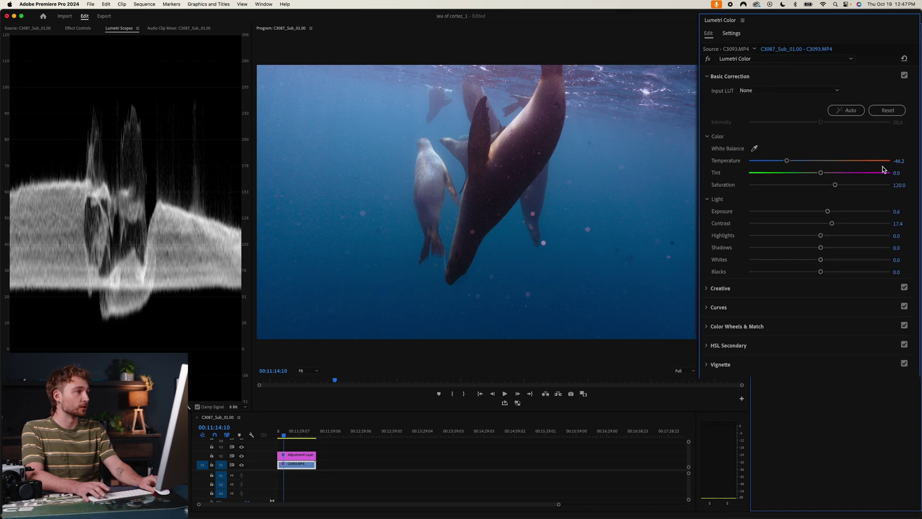
pyautogui.click(741, 324)
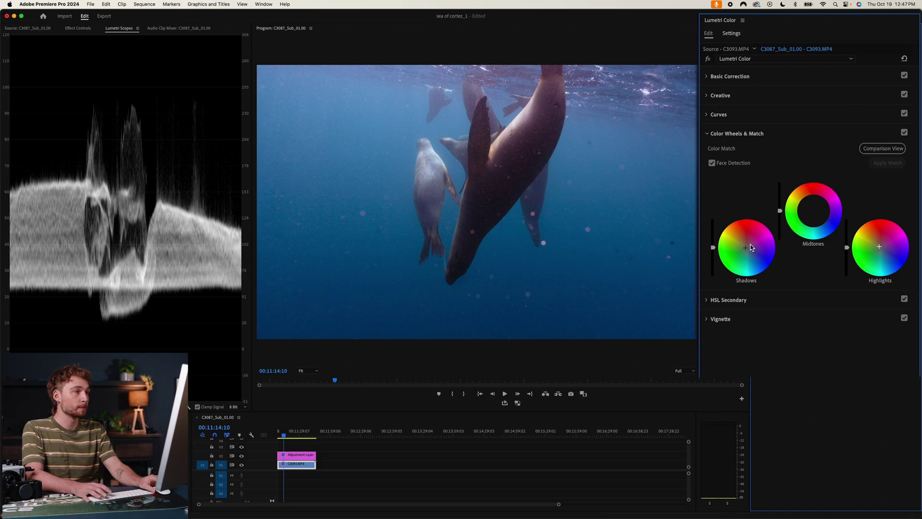
# Step: Switch Color Wheels & Match off and on repeatedly to compare the clip with and without the highlight and shadow tints
pyautogui.click(904, 133)
pyautogui.click(904, 133)
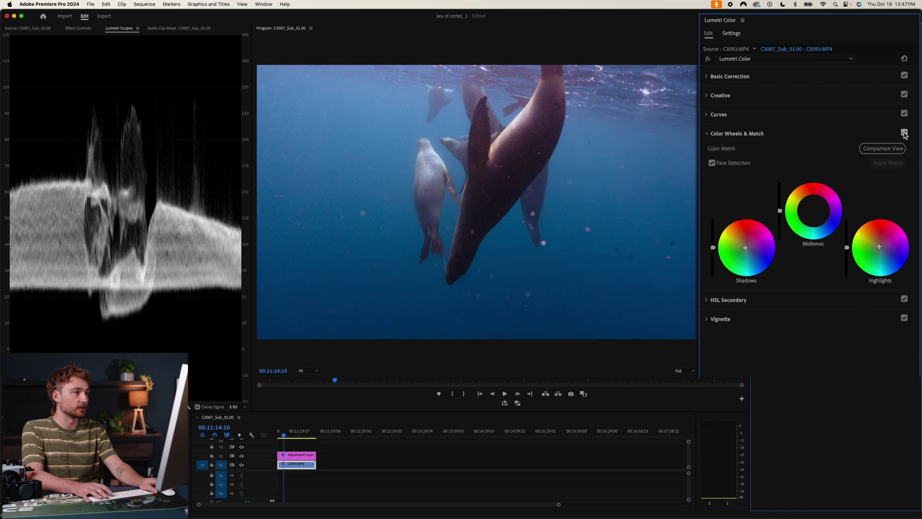
pyautogui.click(904, 133)
pyautogui.click(905, 133)
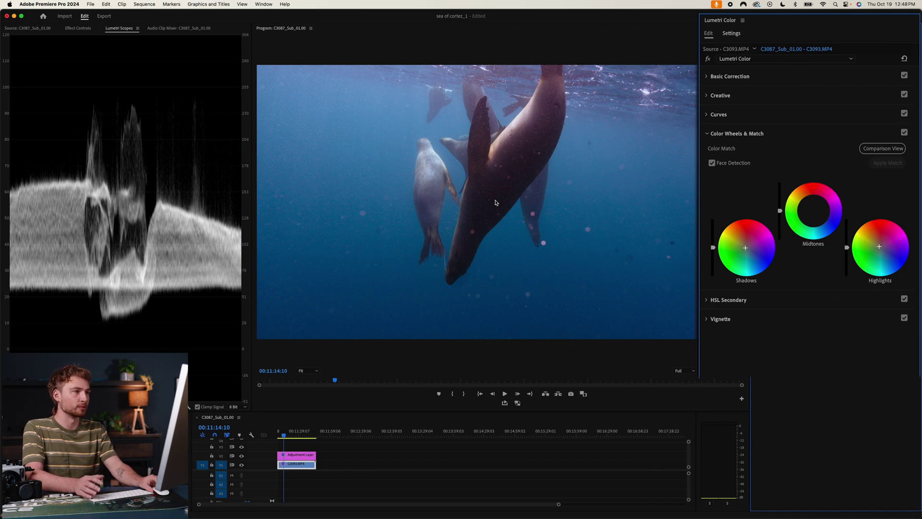
pyautogui.click(904, 133)
pyautogui.click(904, 134)
pyautogui.click(904, 134)
pyautogui.click(904, 134)
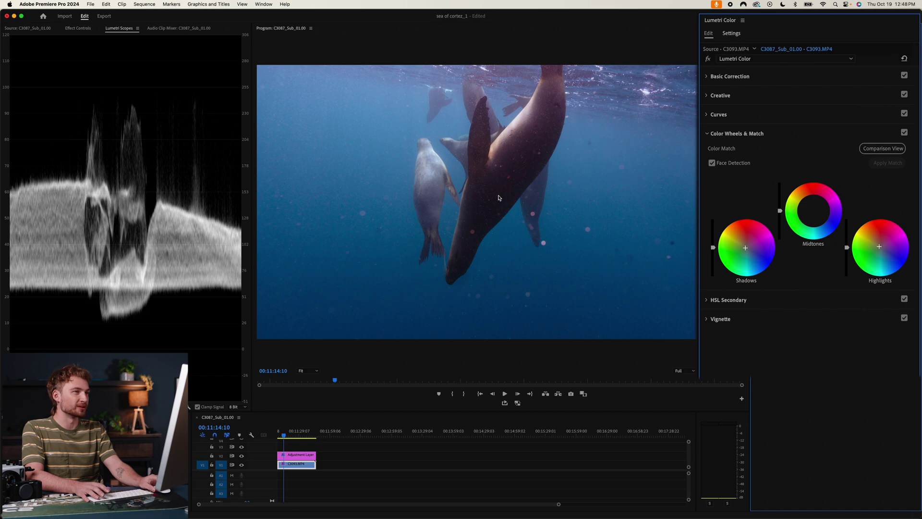
# Step: Fine-tune the Midtones color wheel with tiny shifts near its center, and close the Color Wheels & Match section
pyautogui.click(813, 210)
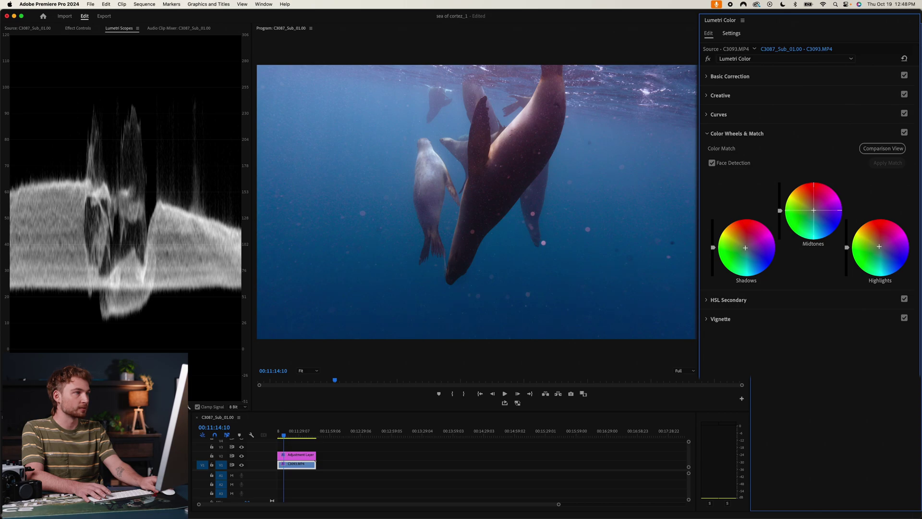
pyautogui.click(813, 209)
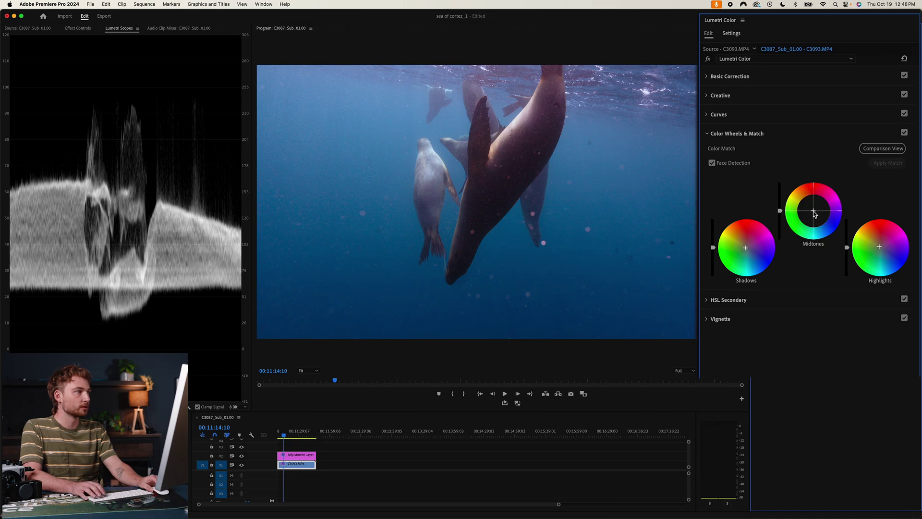
pyautogui.moveTo(812, 210); pyautogui.dragTo(812, 210)
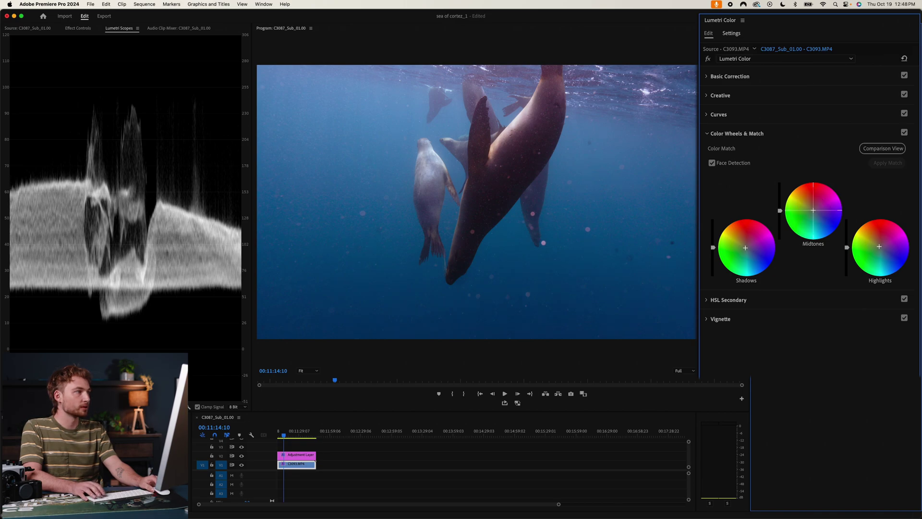
pyautogui.click(815, 214)
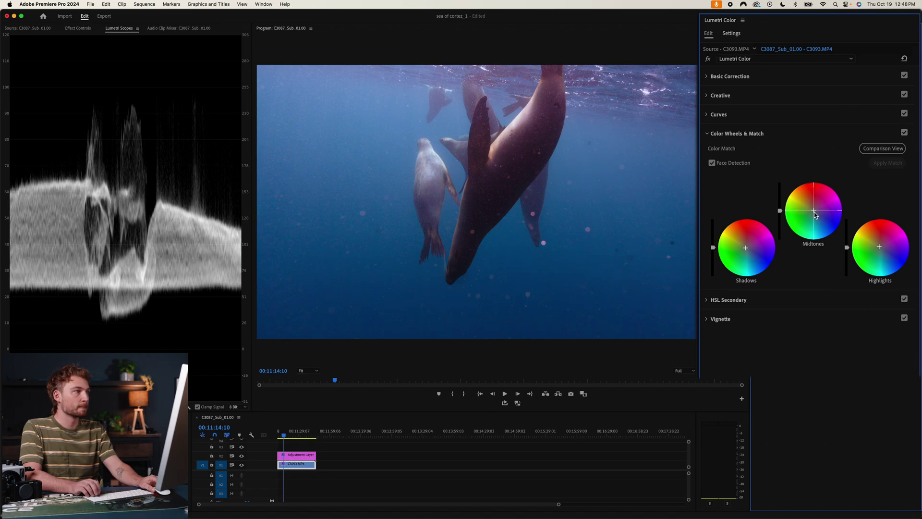
pyautogui.click(814, 212)
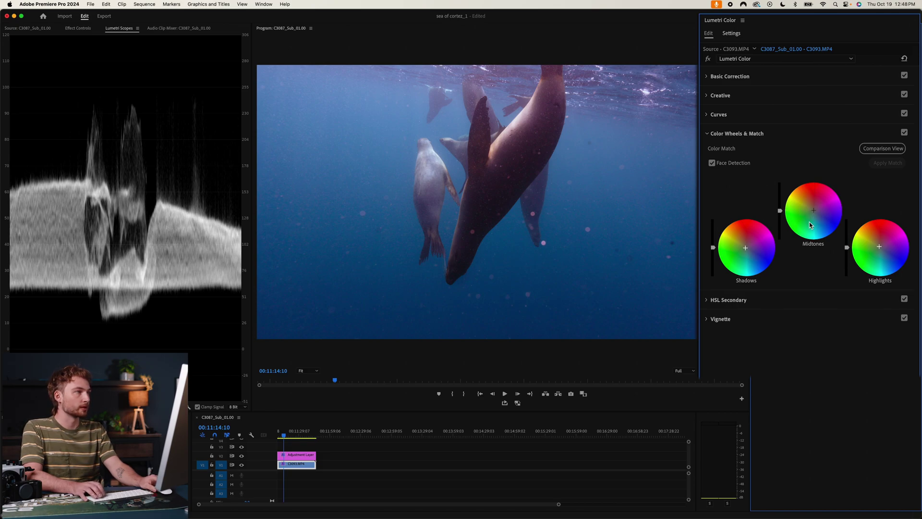
pyautogui.click(713, 136)
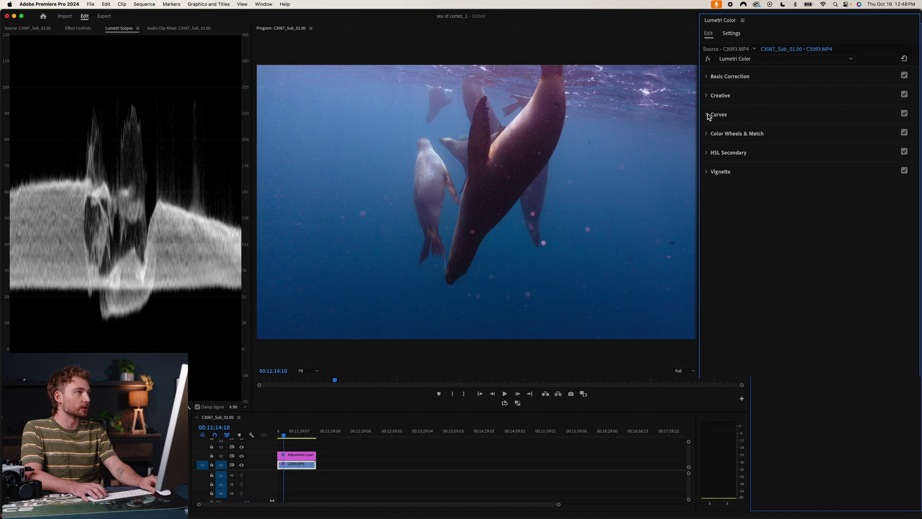
# Step: Shape the master RGB curve into a gentle S by slightly lowering a shadow point and lifting a highlight point
pyautogui.click(708, 115)
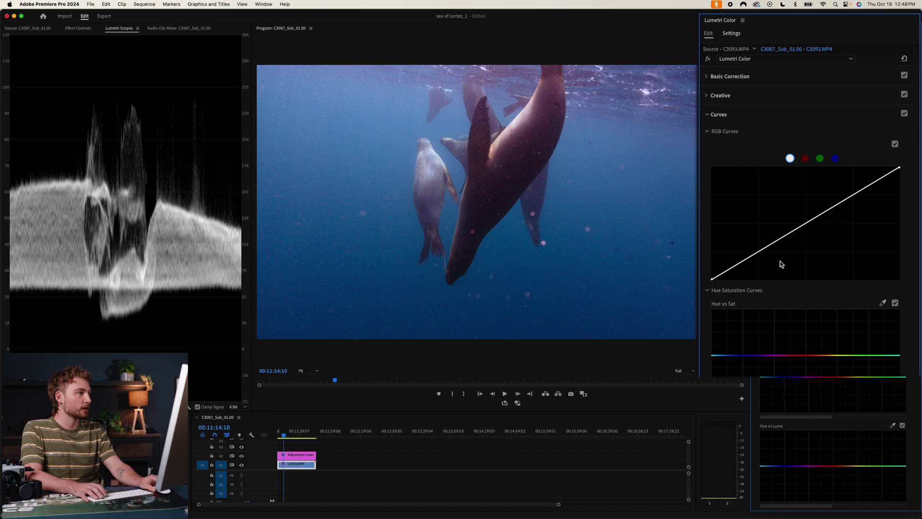
pyautogui.click(758, 255)
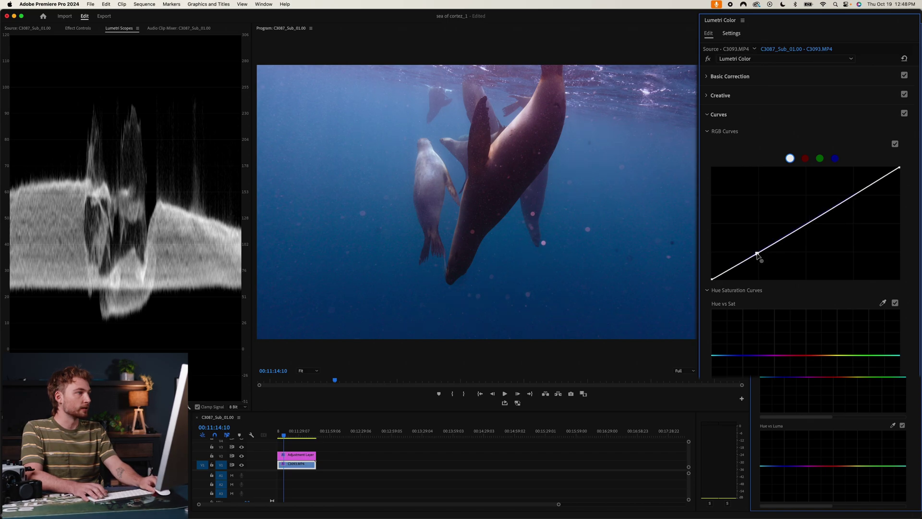
pyautogui.click(854, 195)
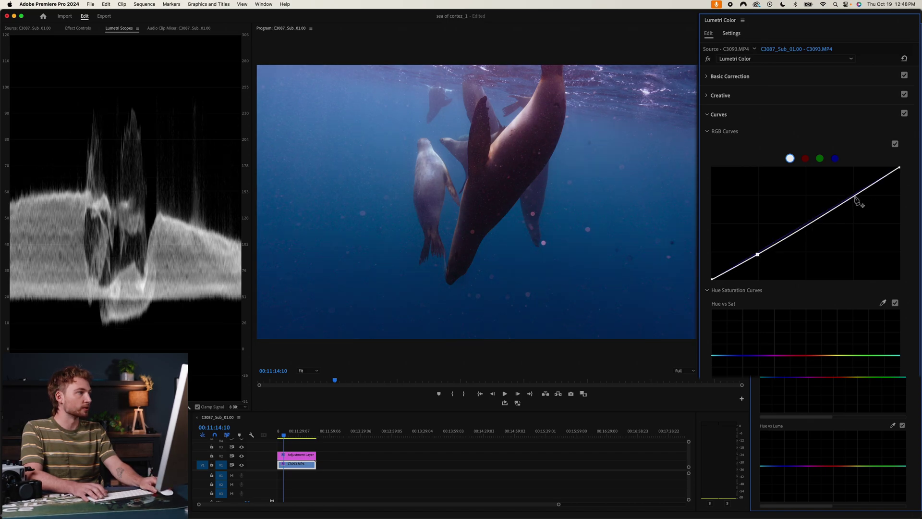
# Step: Bypass and re-enable the RGB Curves repeatedly to compare the clip with and without the S-curve contrast
pyautogui.click(894, 144)
pyautogui.click(894, 144)
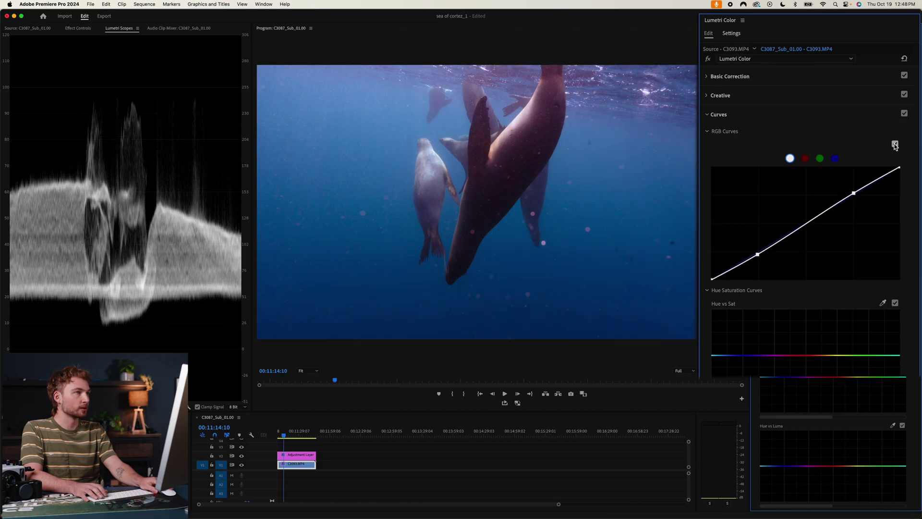
pyautogui.click(895, 144)
pyautogui.click(895, 144)
pyautogui.click(895, 144)
pyautogui.click(895, 144)
pyautogui.click(895, 144)
pyautogui.click(894, 144)
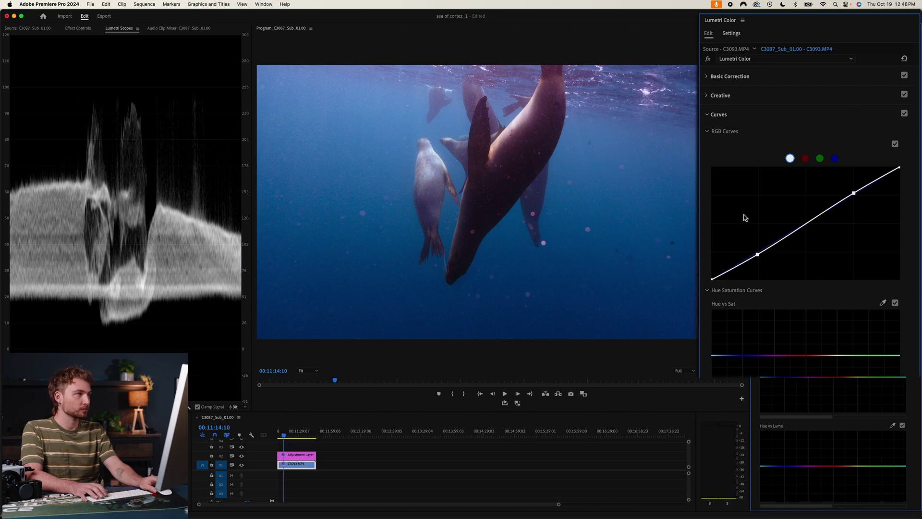
# Step: Set the clip's Basic Correction tint to -3, using undo and redo to compare before and after
pyautogui.click(708, 79)
pyautogui.click(902, 172)
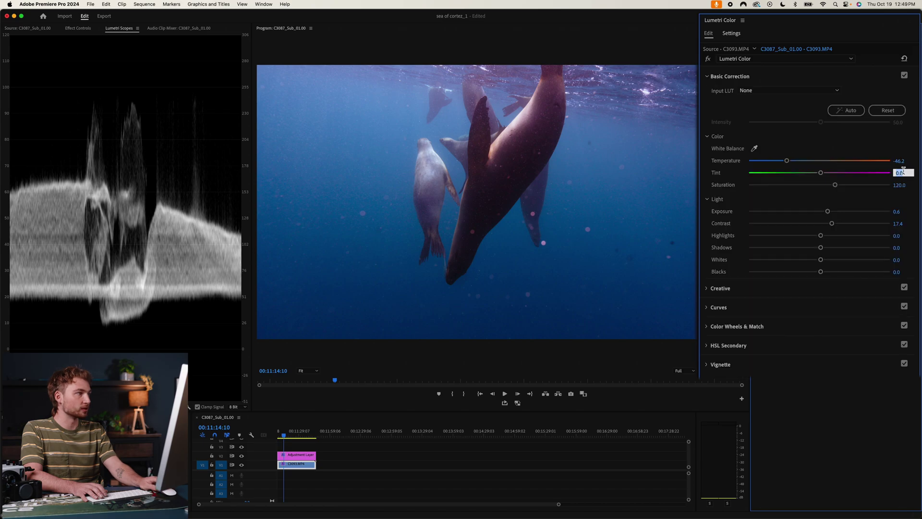
pyautogui.write('-3')
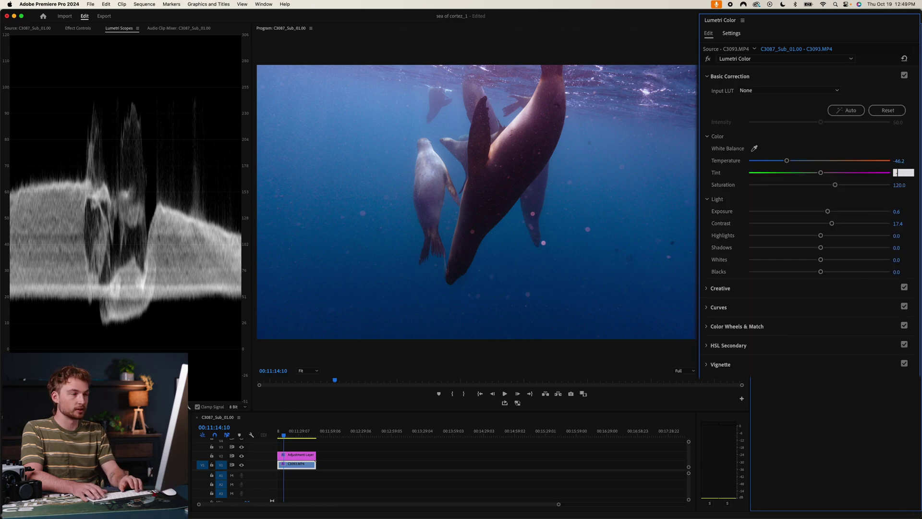
pyautogui.press('Return')
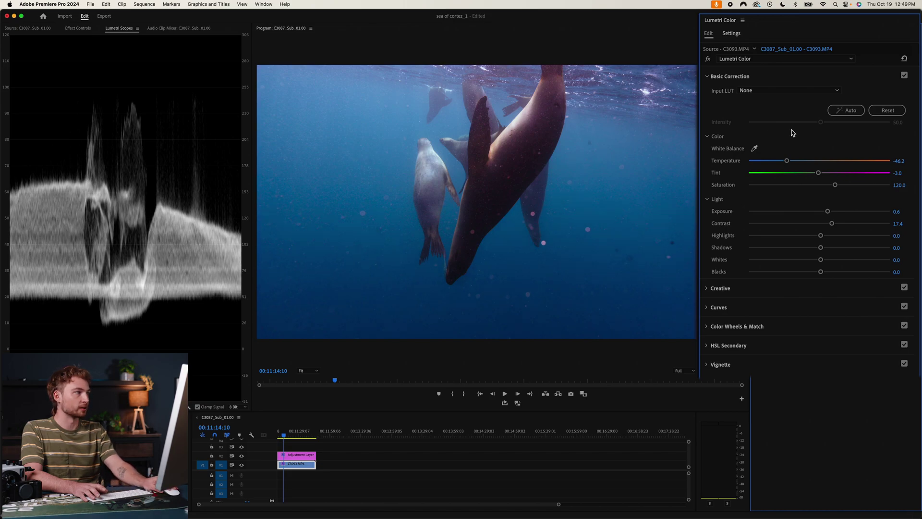
pyautogui.press('super+z')
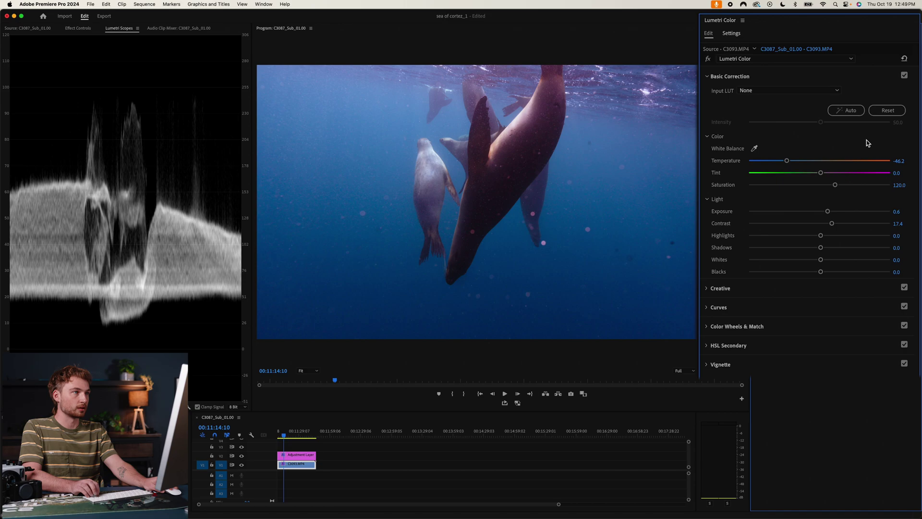
pyautogui.press('super+shift+z')
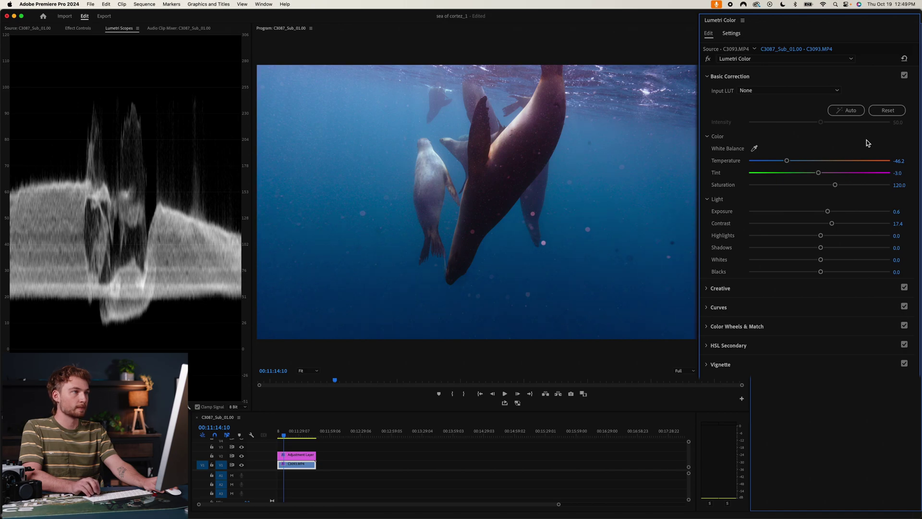
# Step: Add control points around the blues on the Hue vs Hue curve and raise the blue point slightly to shift the water toward teal
pyautogui.click(707, 307)
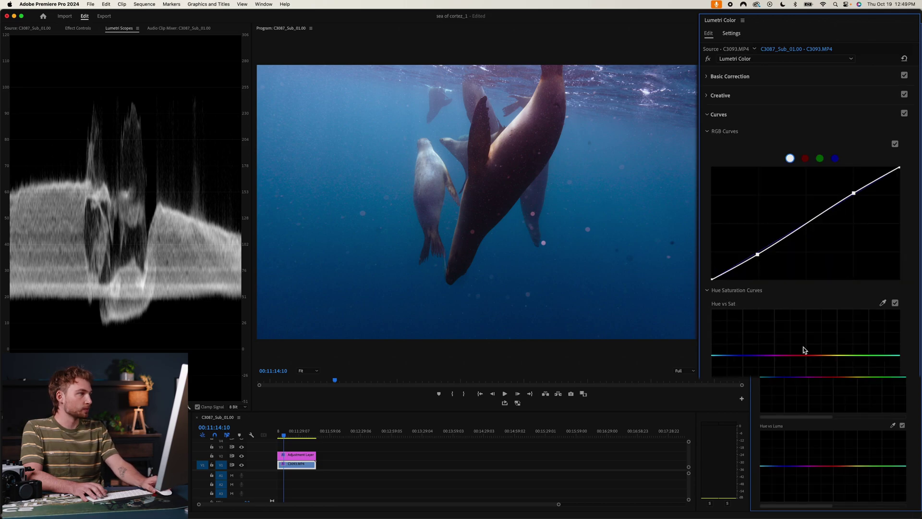
pyautogui.scroll(-6, 803, 347)
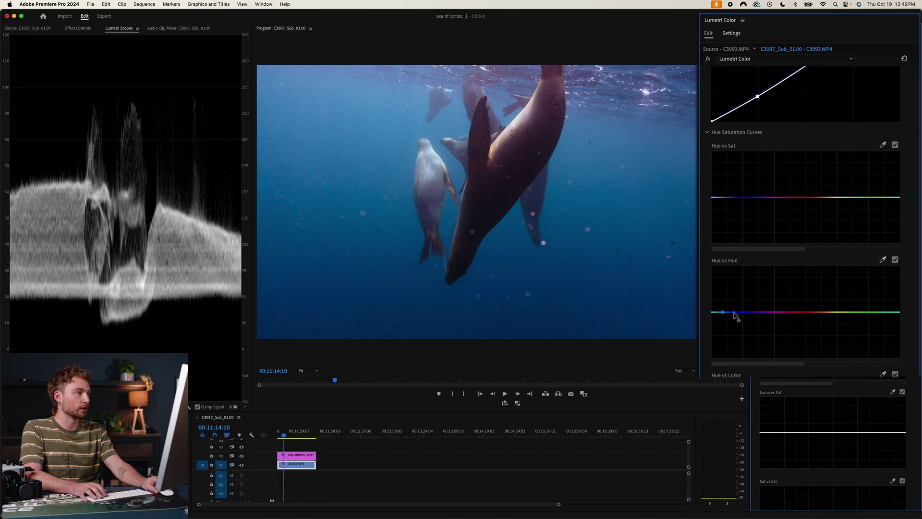
pyautogui.moveTo(735, 315)
pyautogui.mouseDown()
pyautogui.moveTo(732, 269)
pyautogui.moveTo(733, 349)
pyautogui.moveTo(734, 285)
pyautogui.moveTo(733, 343)
pyautogui.moveTo(733, 292)
pyautogui.moveTo(733, 315)
pyautogui.mouseUp()
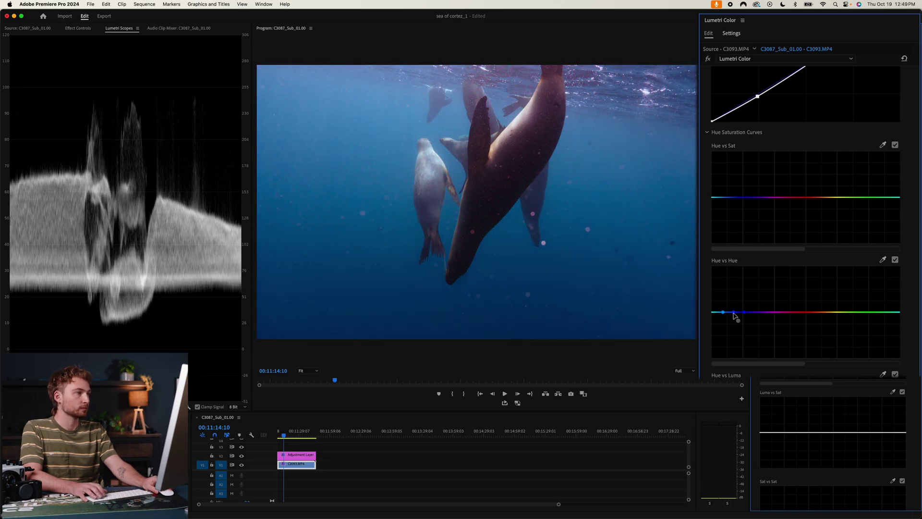
pyautogui.click(734, 313)
pyautogui.moveTo(734, 314); pyautogui.dragTo(733, 310)
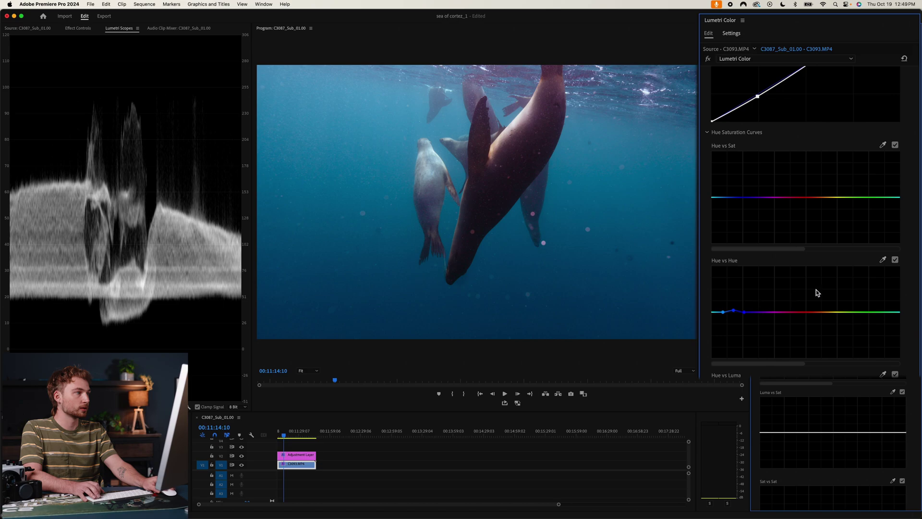
# Step: Reduce the blue point's lift on the Hue vs Hue curve, and compare the clip with that curve off and on
pyautogui.click(895, 260)
pyautogui.click(895, 259)
pyautogui.moveTo(734, 311); pyautogui.dragTo(734, 311)
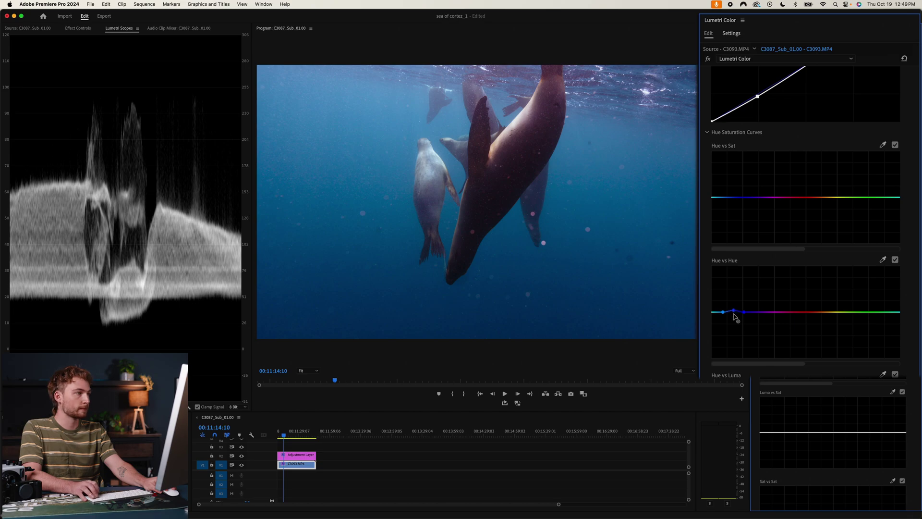
pyautogui.moveTo(734, 312); pyautogui.dragTo(733, 311)
pyautogui.click(894, 259)
pyautogui.click(895, 261)
pyautogui.click(895, 260)
pyautogui.click(895, 259)
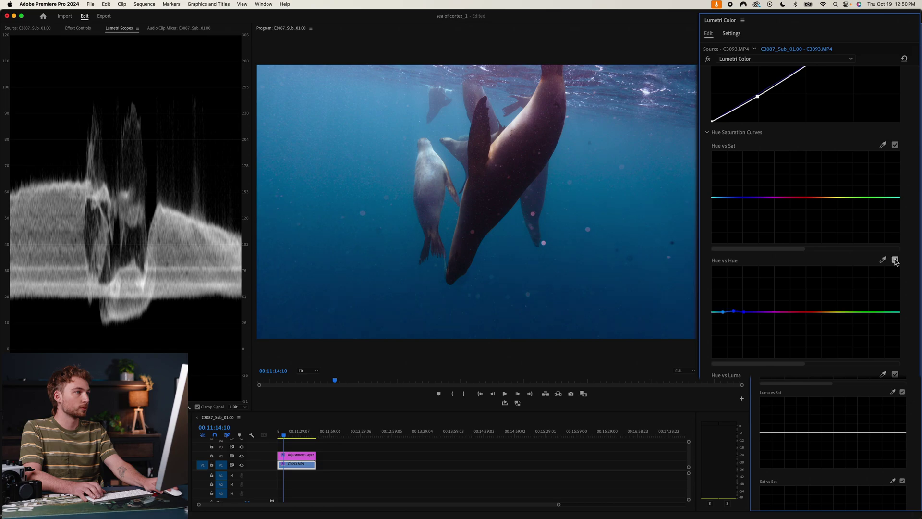
# Step: Sample the blue water on the Hue vs Sat curve, raise the blue point slightly, and compare the clip with that curve off and on
pyautogui.scroll(1, 781, 344)
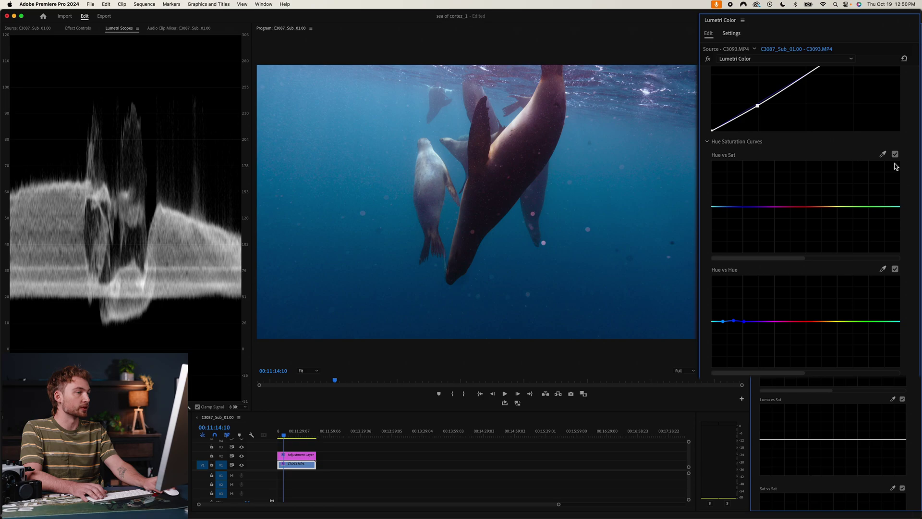
pyautogui.click(882, 154)
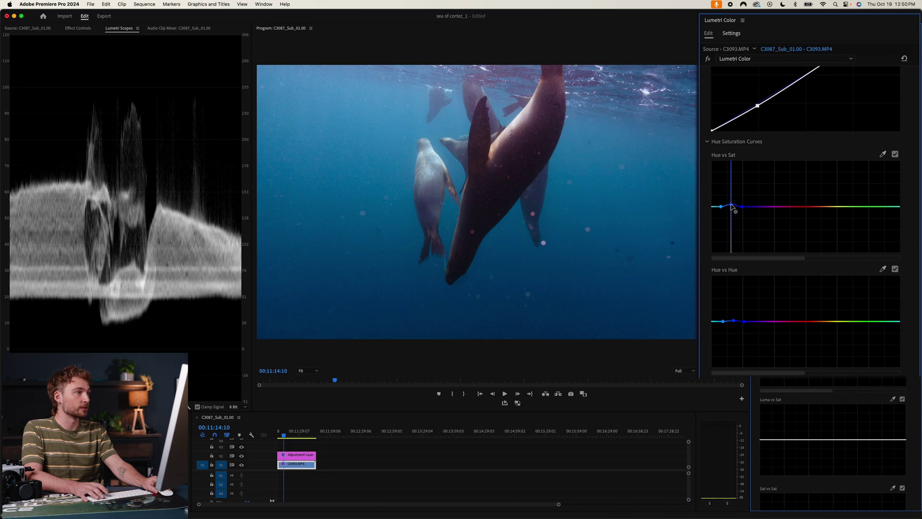
pyautogui.click(894, 155)
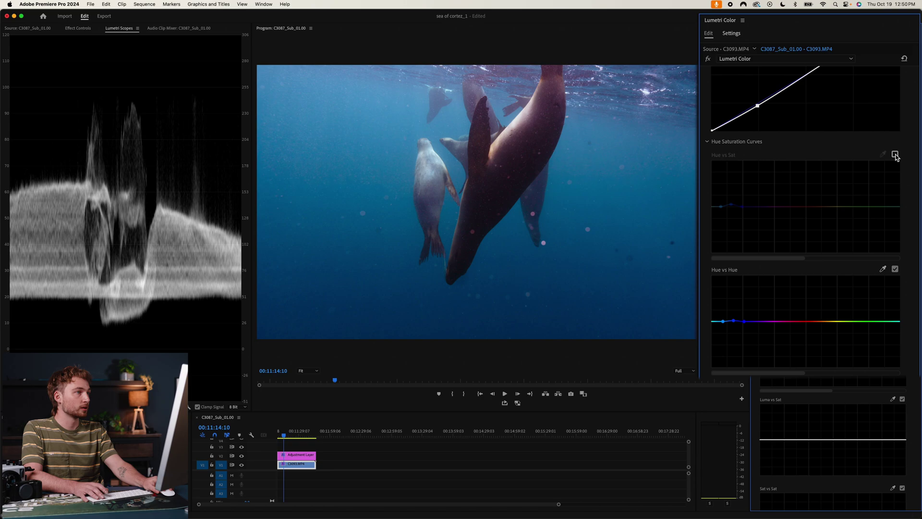
pyautogui.click(895, 154)
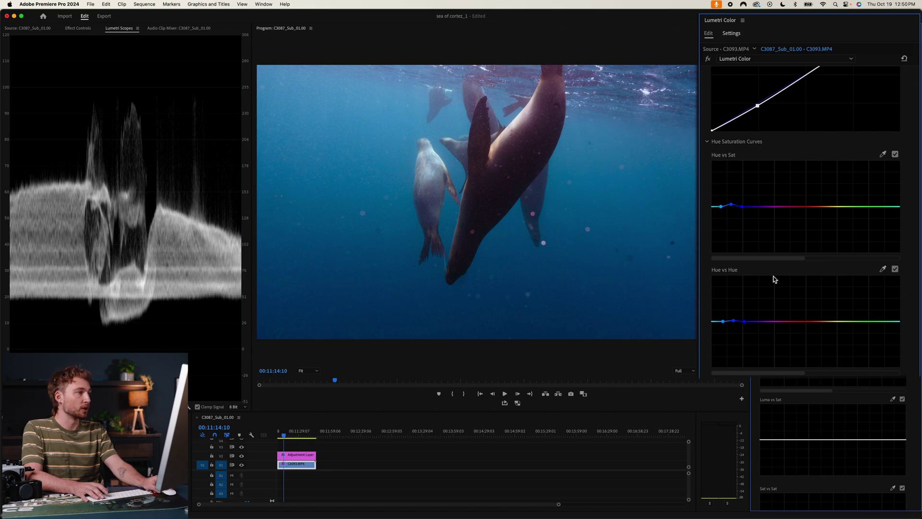
# Step: Try raising the blues on the Hue vs Luma curve from a sample of the water, and reset that curve to flat
pyautogui.scroll(-5, 788, 279)
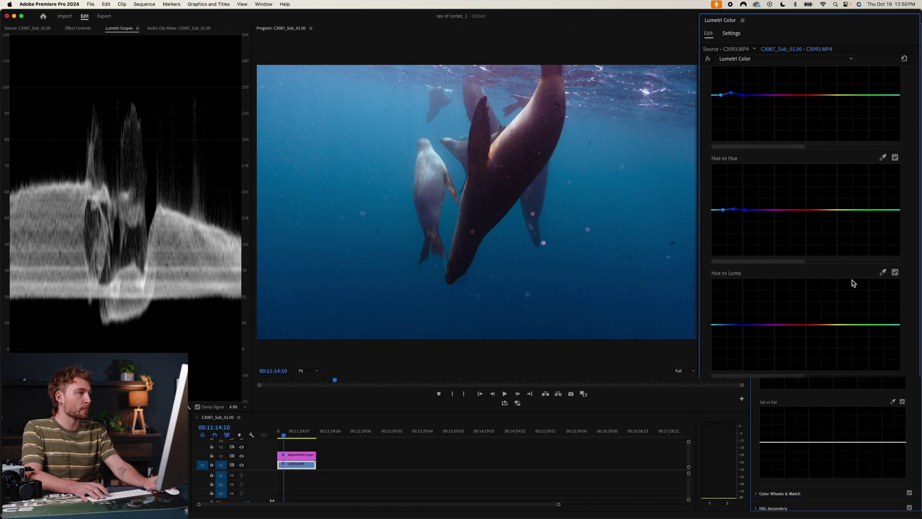
pyautogui.click(883, 273)
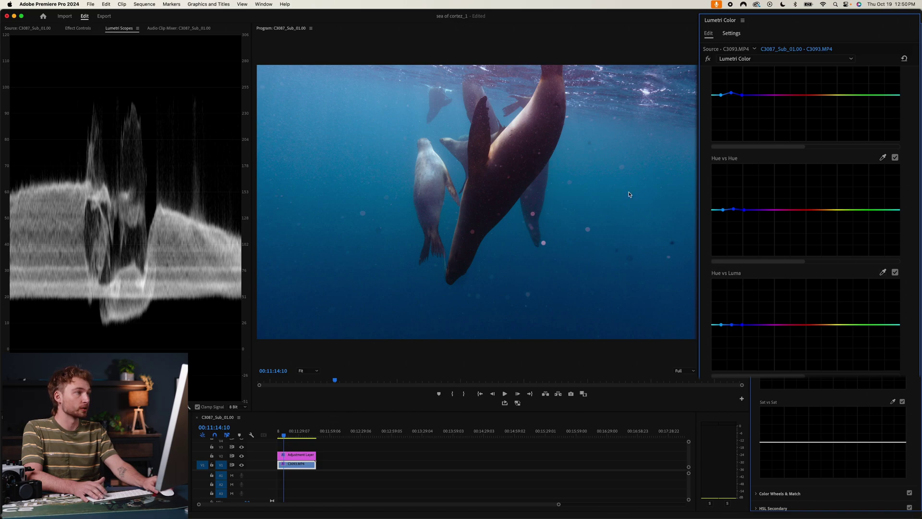
pyautogui.moveTo(732, 326); pyautogui.dragTo(732, 321)
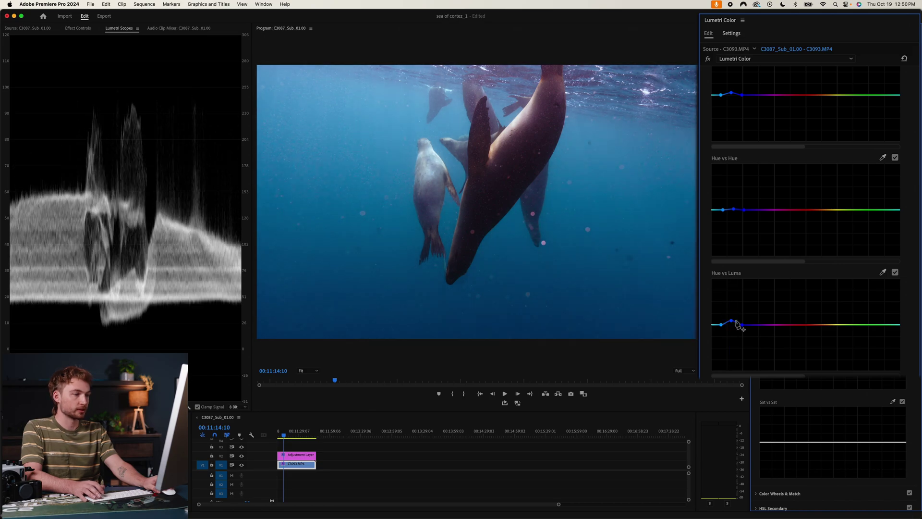
pyautogui.press('super+z')
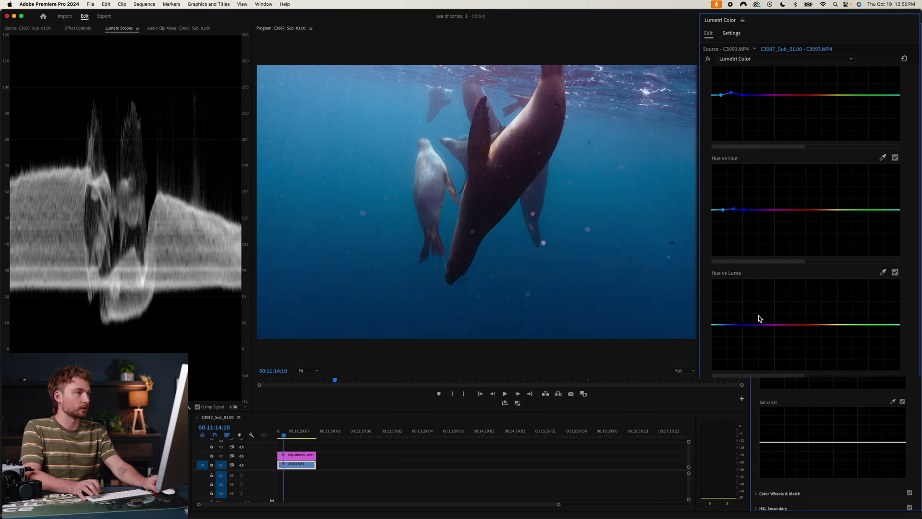
pyautogui.doubleClick(732, 322)
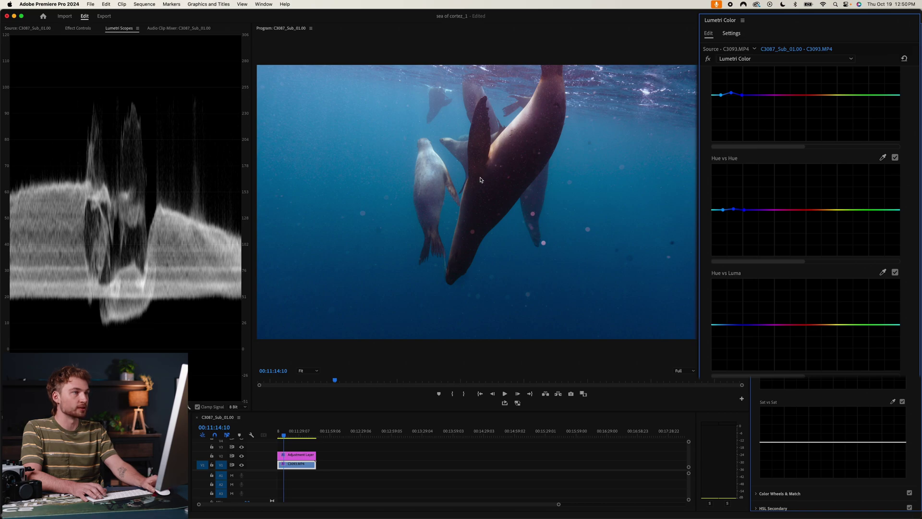
# Step: Nudge the Highlights color wheel slightly toward orange while inspecting the sea lions at 200%, and return the preview to Fit
pyautogui.scroll(-2, 816, 315)
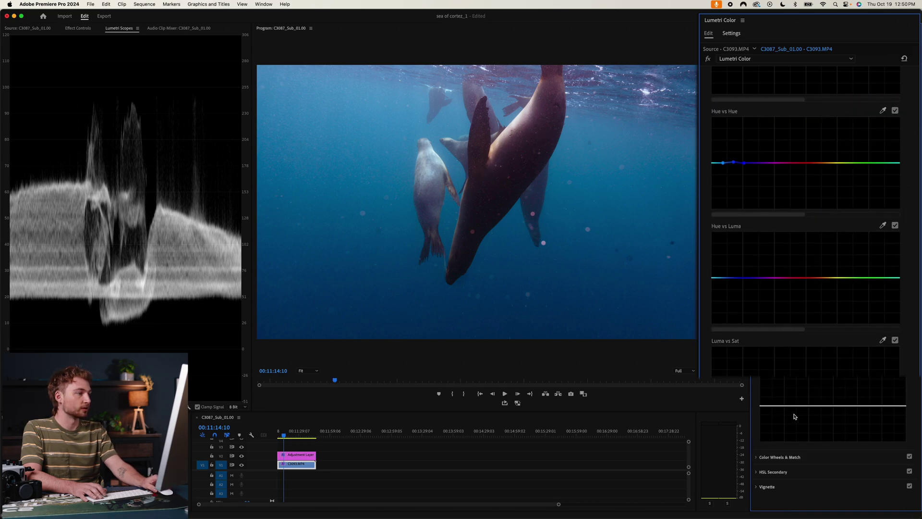
pyautogui.click(764, 457)
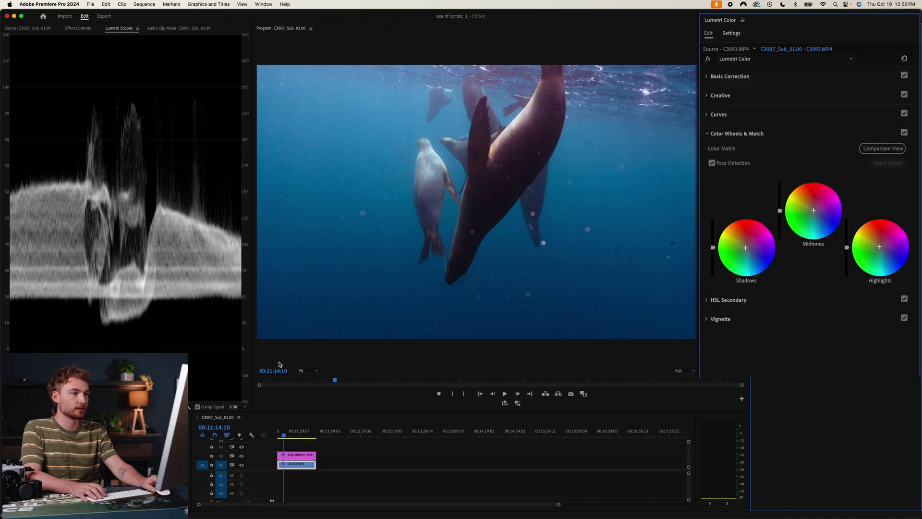
pyautogui.click(312, 371)
pyautogui.click(308, 371)
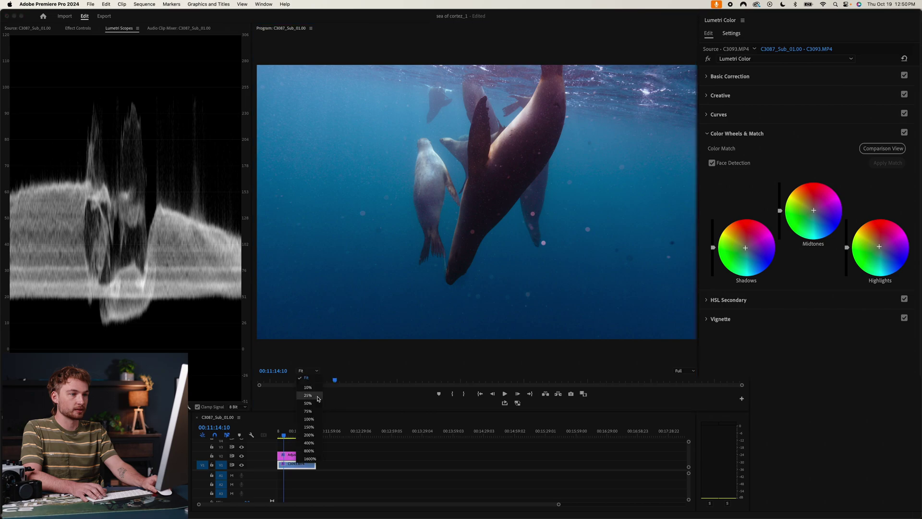
pyautogui.click(309, 420)
pyautogui.click(314, 375)
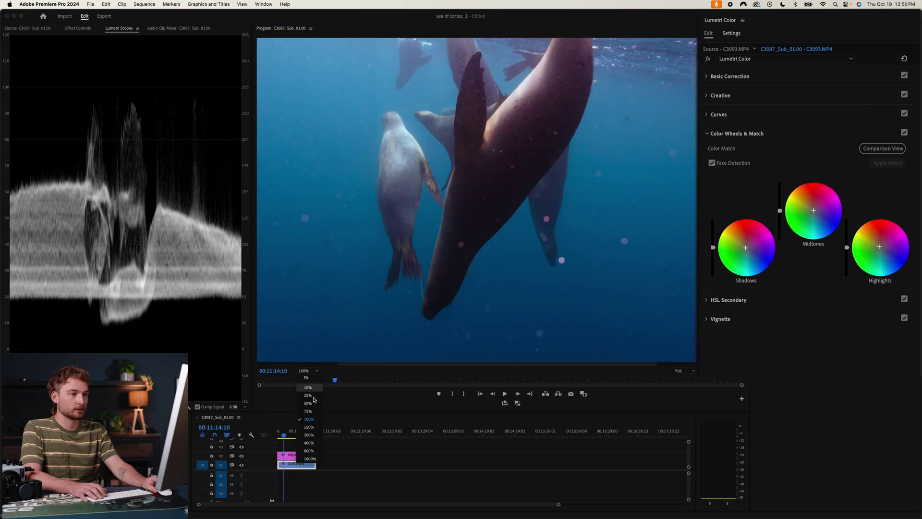
pyautogui.click(309, 435)
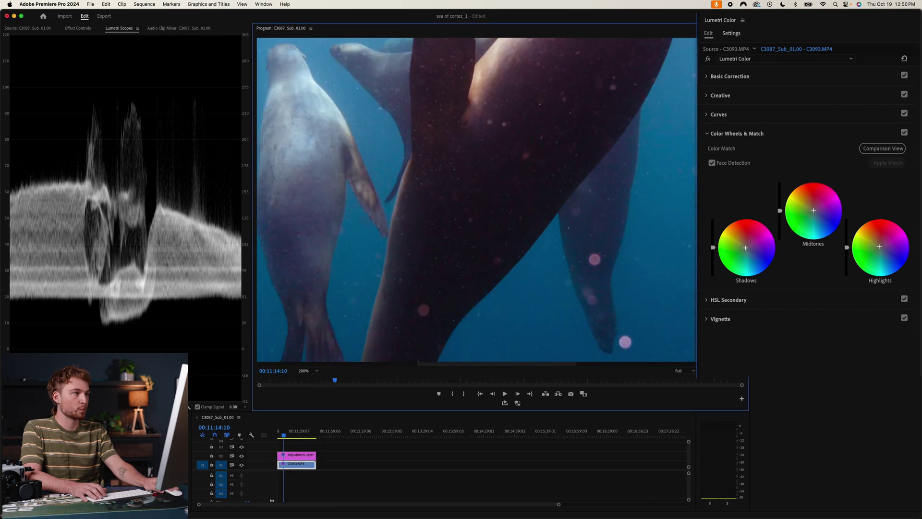
pyautogui.moveTo(513, 364); pyautogui.dragTo(498, 364)
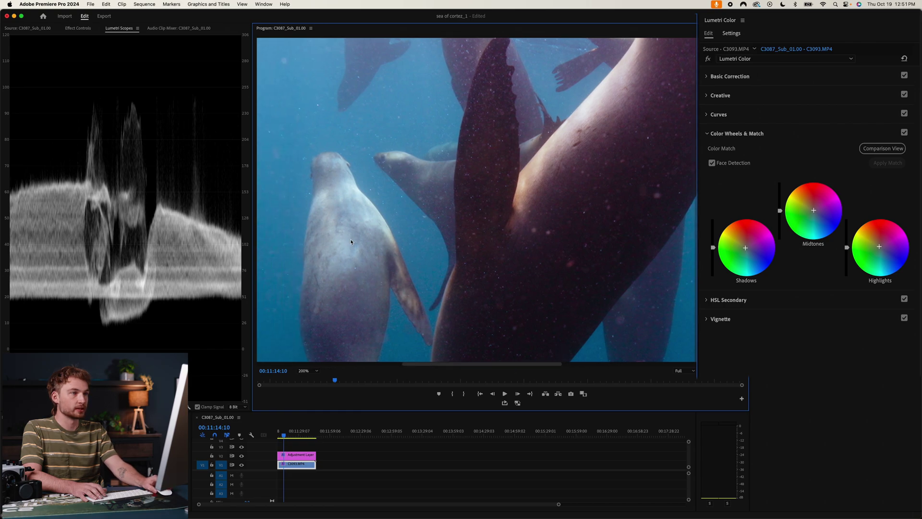
pyautogui.click(879, 248)
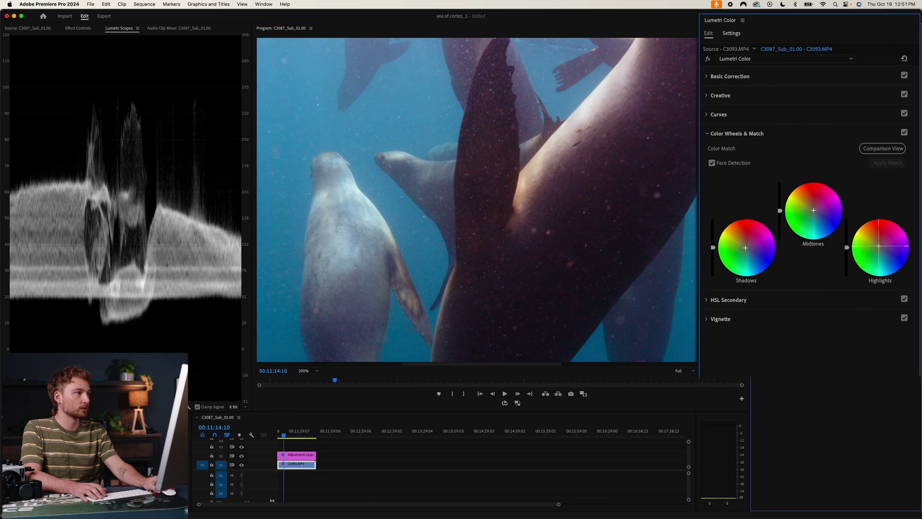
pyautogui.moveTo(878, 245); pyautogui.dragTo(879, 246)
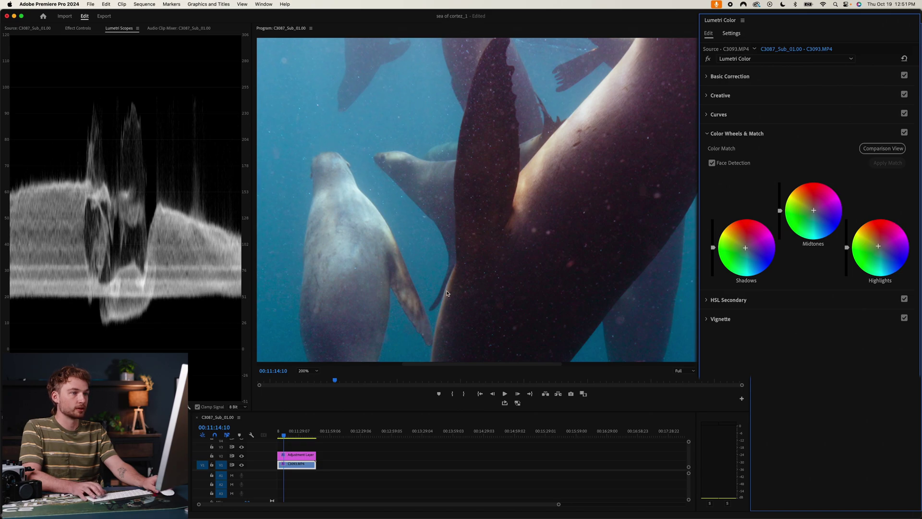
pyautogui.click(310, 373)
pyautogui.click(306, 379)
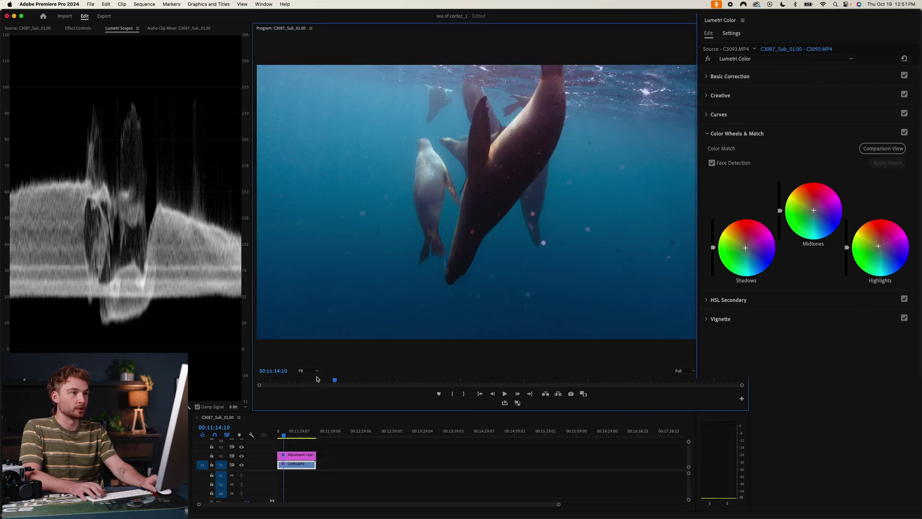
# Step: Play and replay the clip to examine how the warmed highlights look on the moving sea lions
pyautogui.press('space')
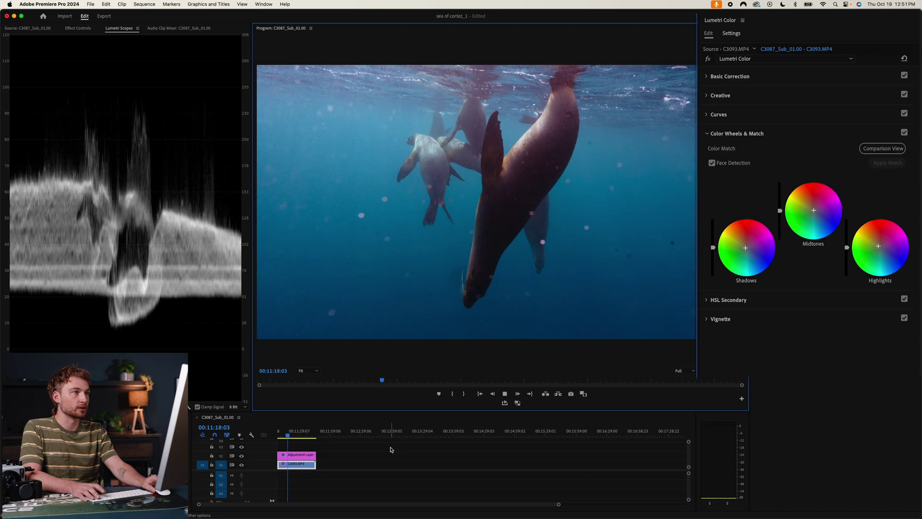
pyautogui.press('space')
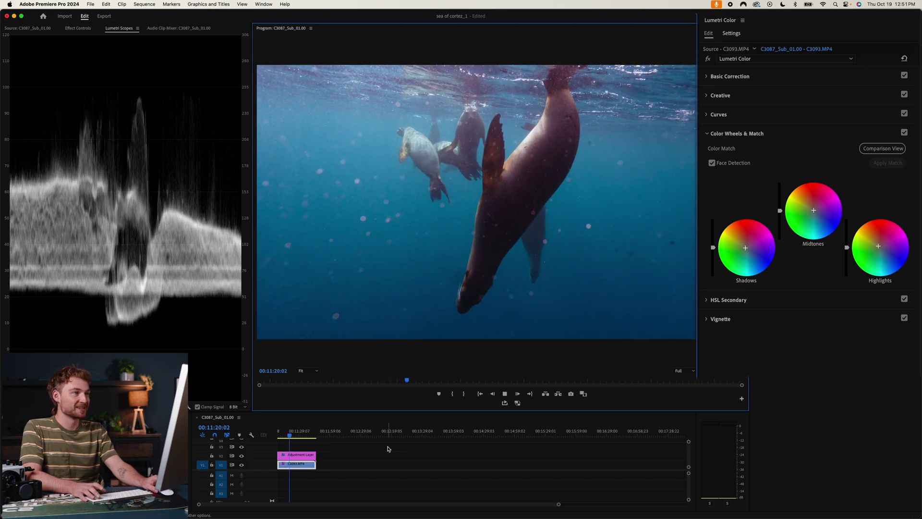
pyautogui.press('space')
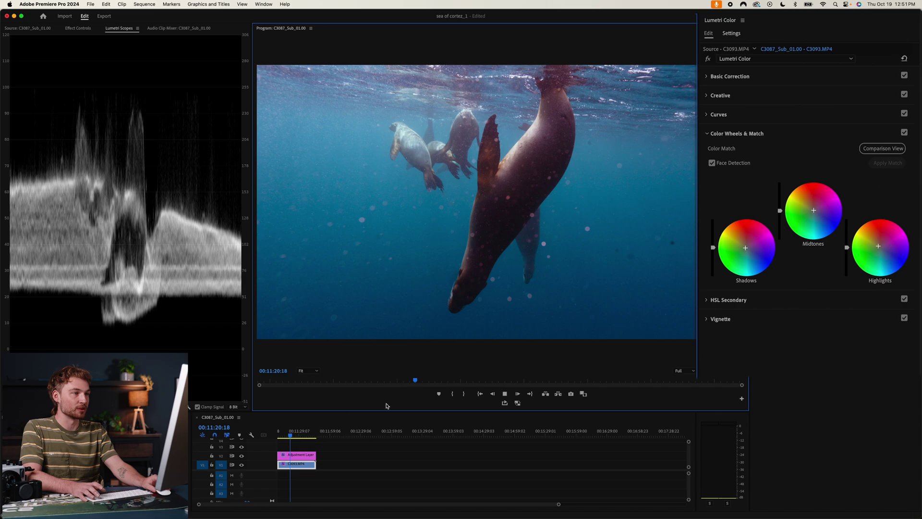
pyautogui.press('space')
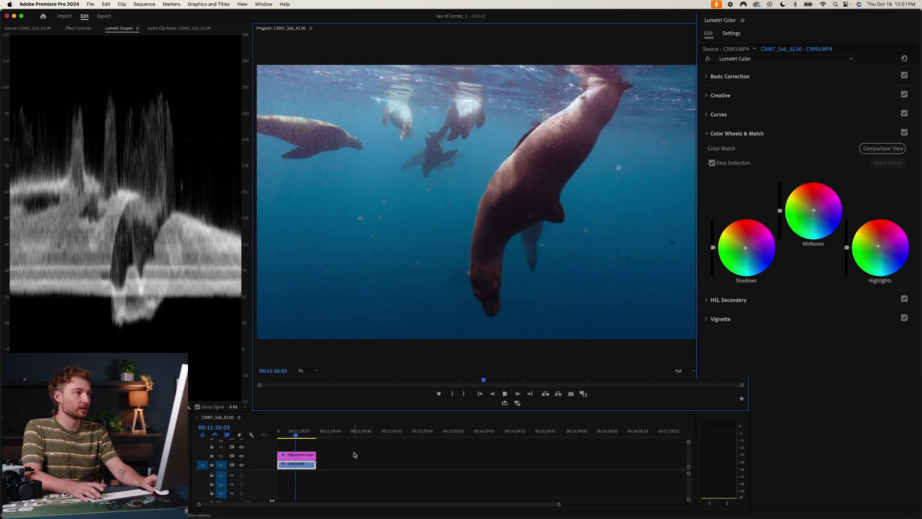
pyautogui.press('space')
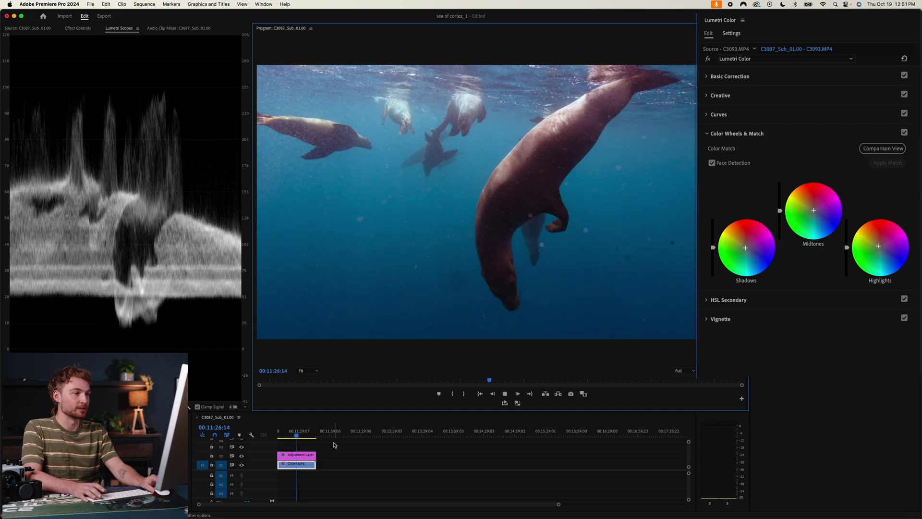
pyautogui.press('space')
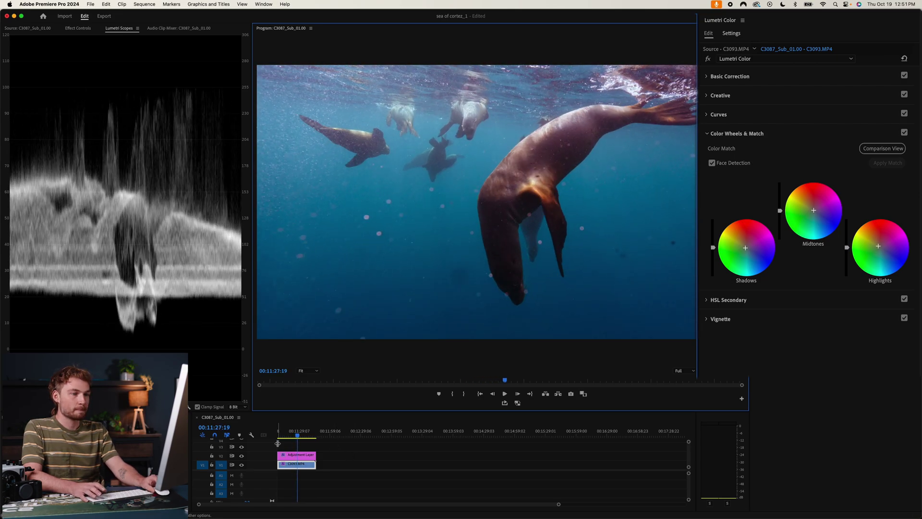
pyautogui.click(296, 436)
pyautogui.moveTo(296, 437); pyautogui.dragTo(294, 437)
pyautogui.press('space')
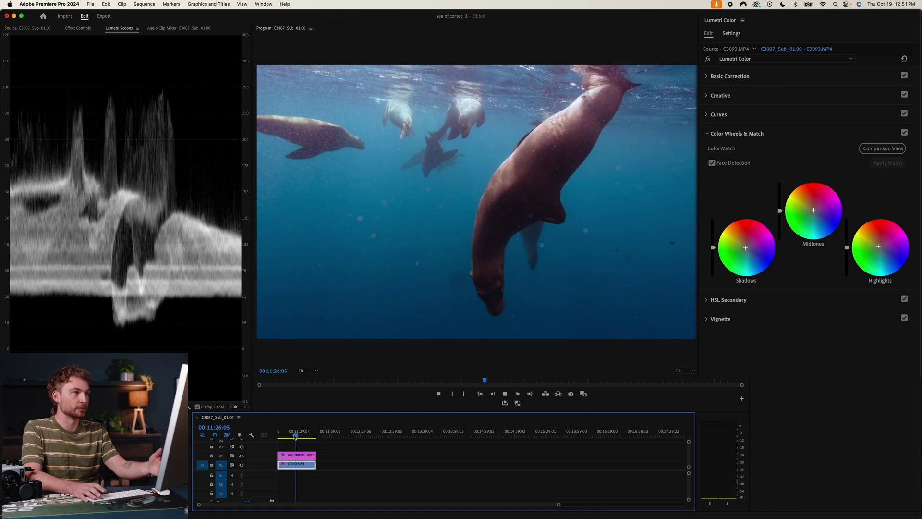
pyautogui.press('space')
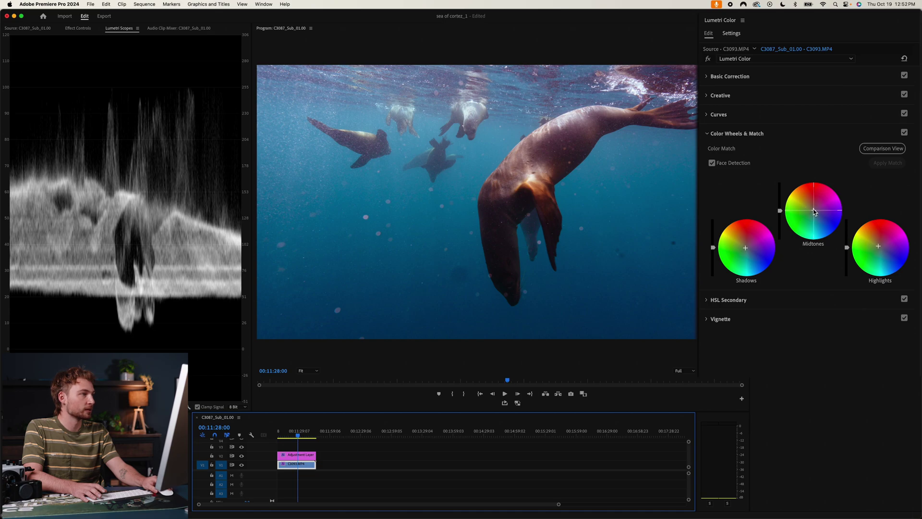
# Step: Nudge the Midtones color wheel slightly toward green and play the clip back to check the teal shift in the water
pyautogui.click(815, 212)
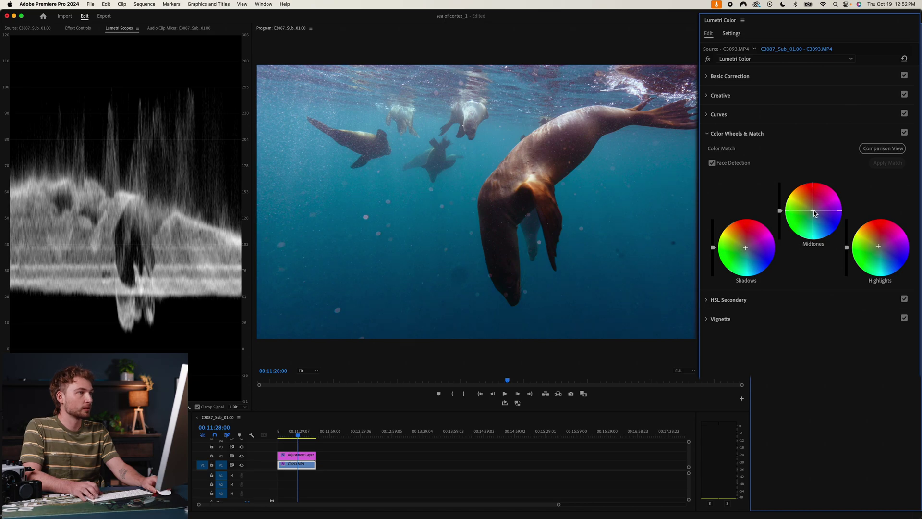
pyautogui.moveTo(814, 211); pyautogui.dragTo(824, 214)
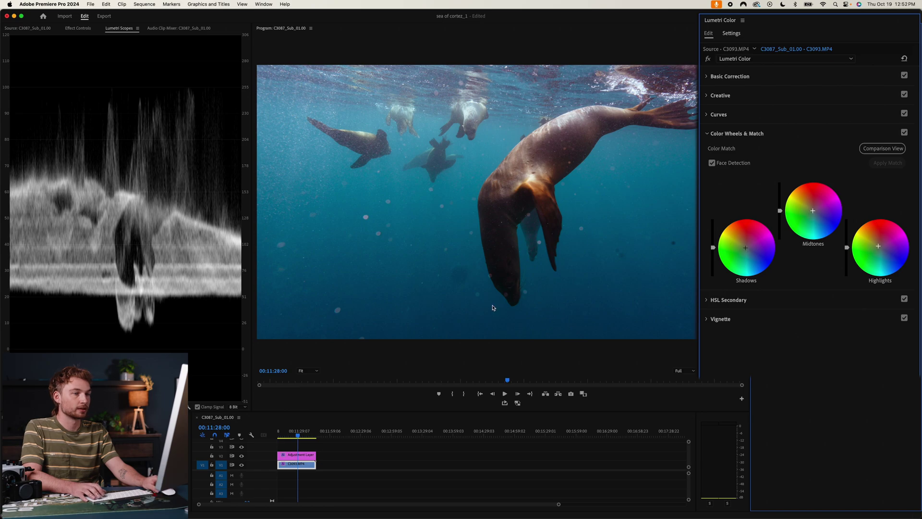
pyautogui.press('space')
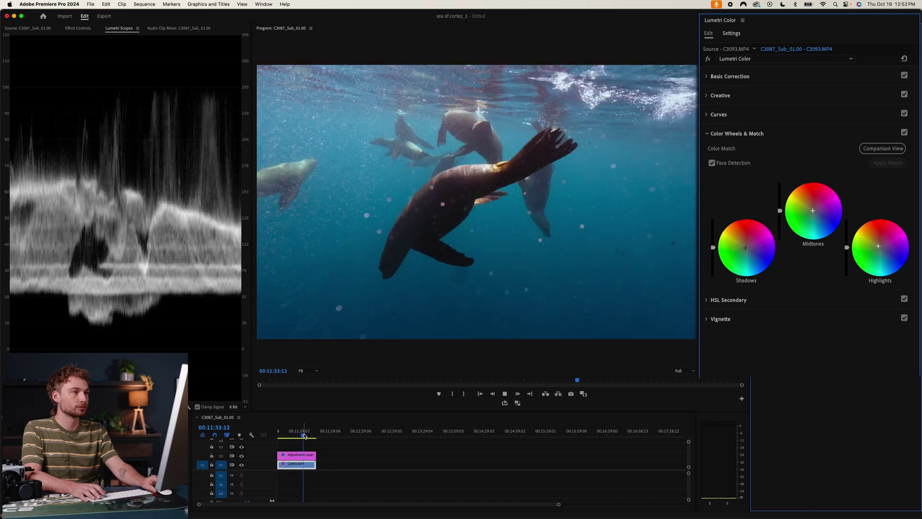
pyautogui.moveTo(303, 436); pyautogui.dragTo(289, 435)
pyautogui.press('space')
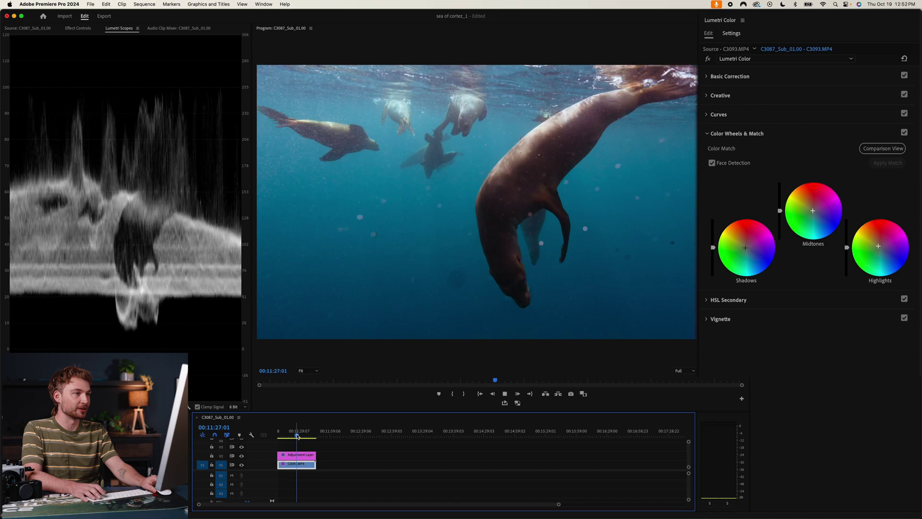
pyautogui.press('space')
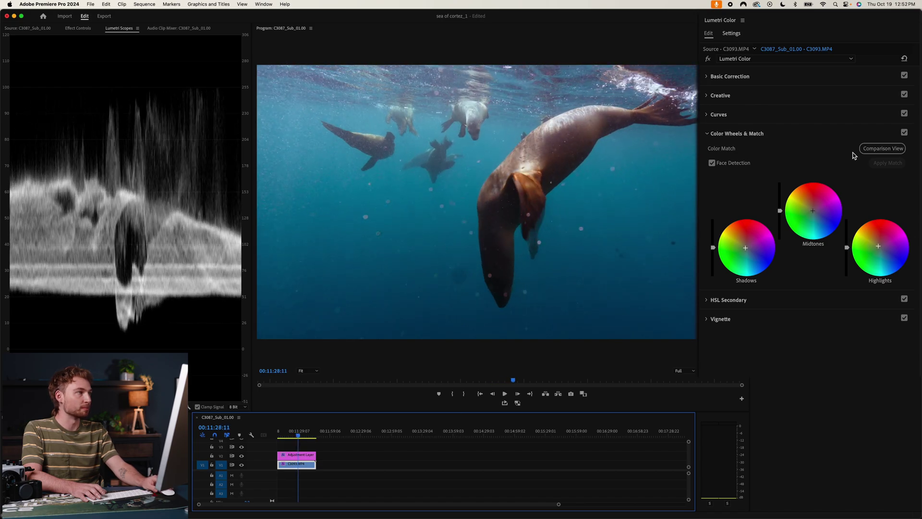
# Step: Try raising the Basic Correction contrast to 28.5 and undo the change
pyautogui.click(763, 76)
pyautogui.moveTo(836, 225); pyautogui.dragTo(839, 225)
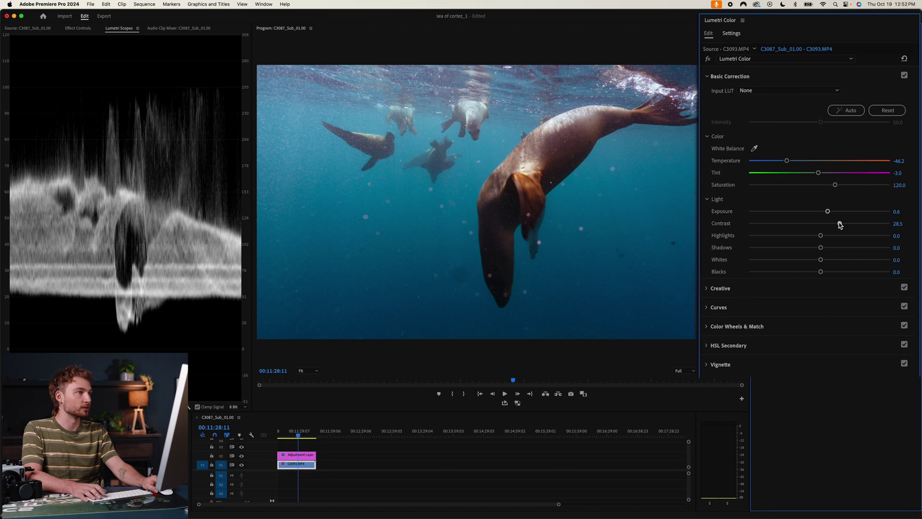
pyautogui.press('super+z')
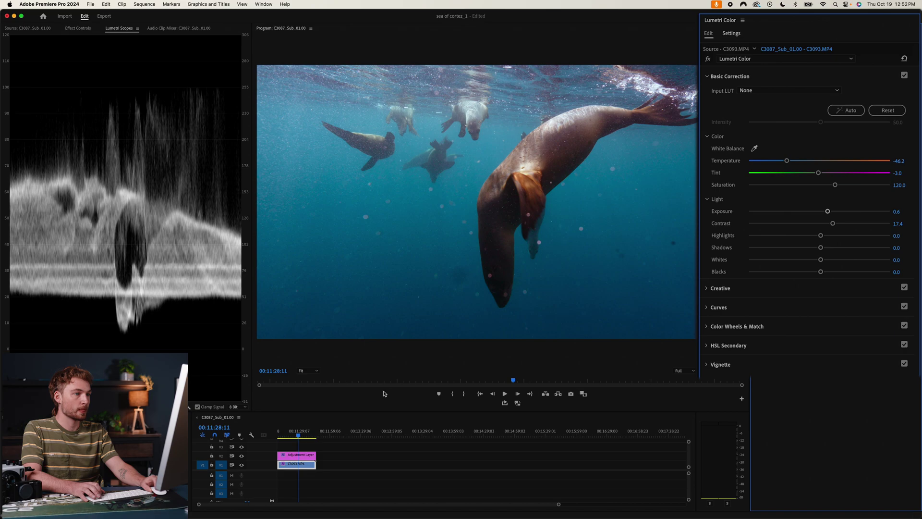
# Step: Play a short stretch near the start of the clip to examine the current grade on the moving sea lions
pyautogui.click(288, 436)
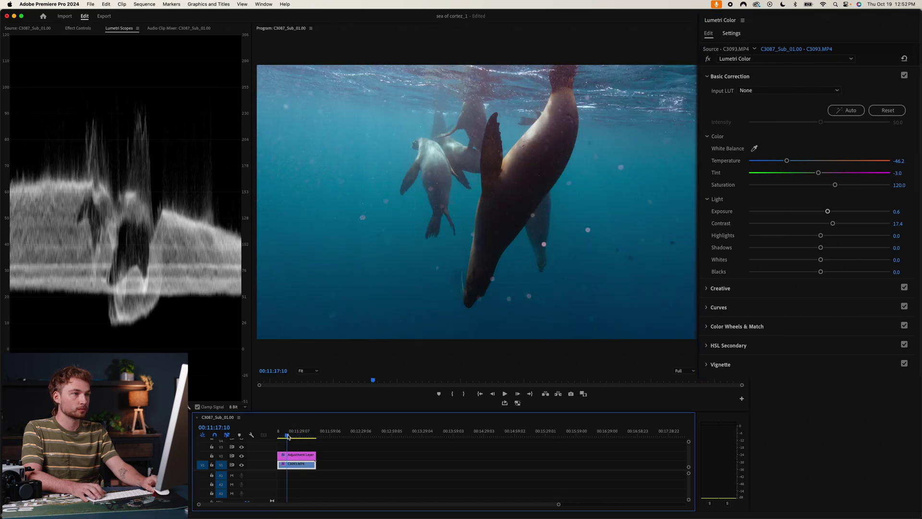
pyautogui.press('space')
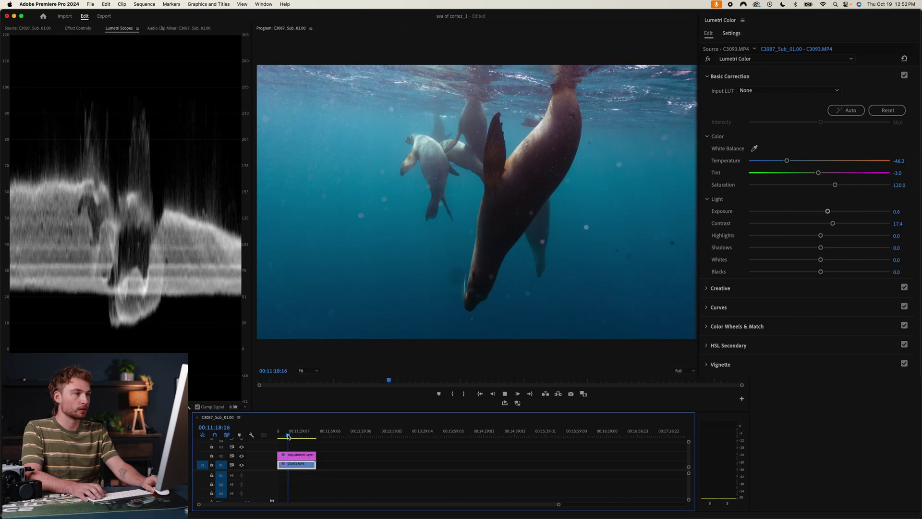
pyautogui.press('space')
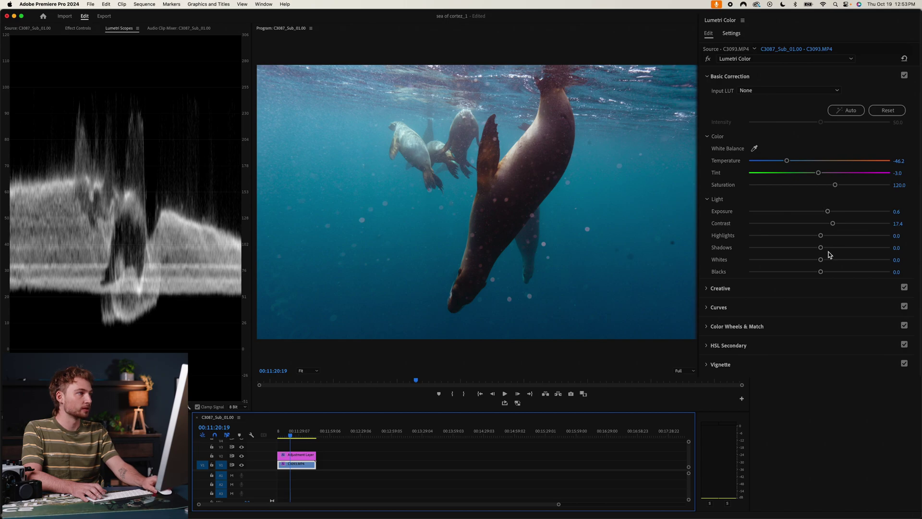
# Step: Raise the Basic Correction shadows to 12.1 and the contrast to 29.2
pyautogui.moveTo(821, 248); pyautogui.dragTo(828, 247)
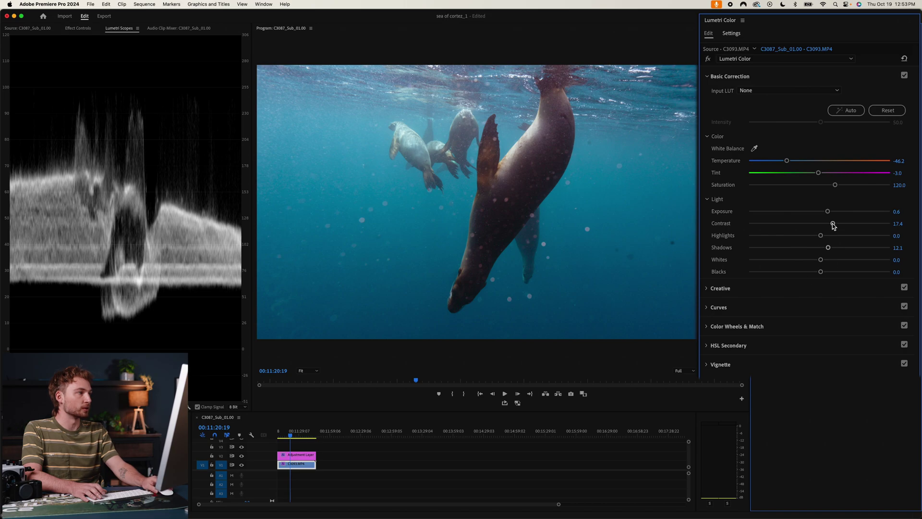
pyautogui.moveTo(833, 225); pyautogui.dragTo(839, 225)
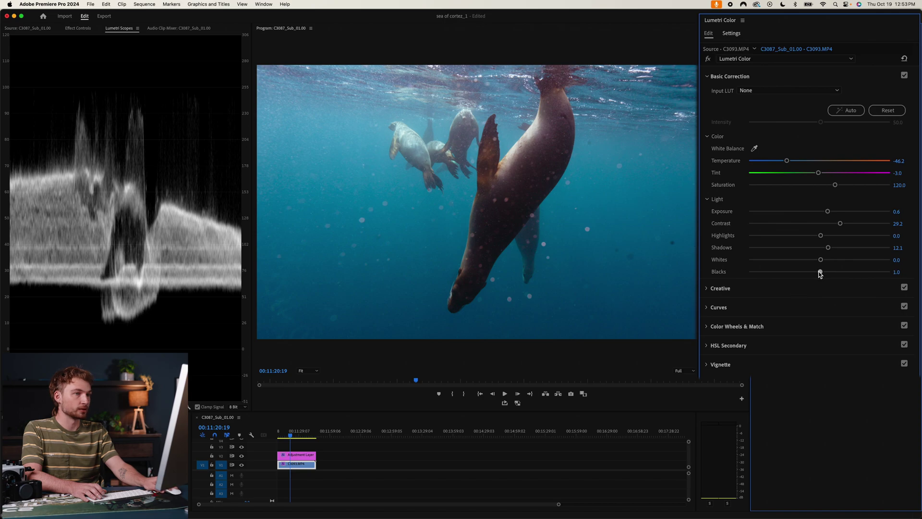
# Step: Lower the Basic Correction blacks to -25.2, comparing against the default by resetting them and undoing the reset
pyautogui.moveTo(814, 271); pyautogui.dragTo(802, 274)
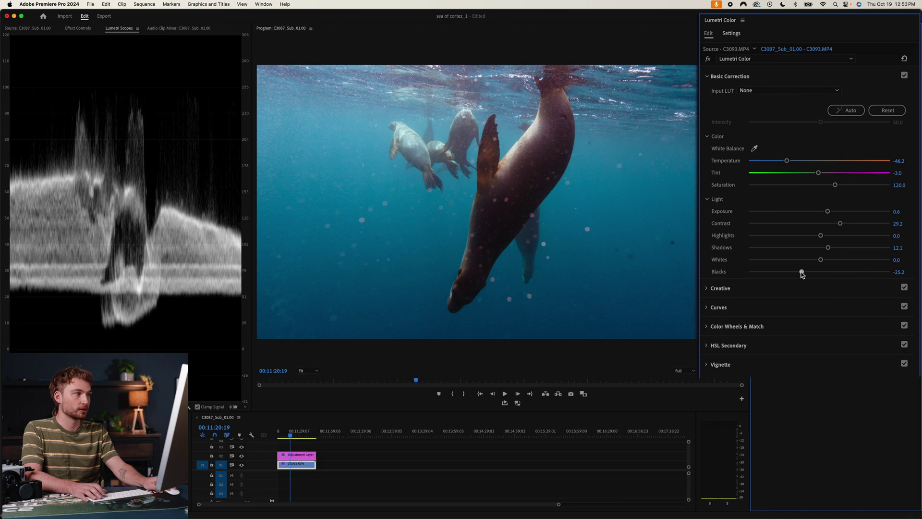
pyautogui.doubleClick(792, 273)
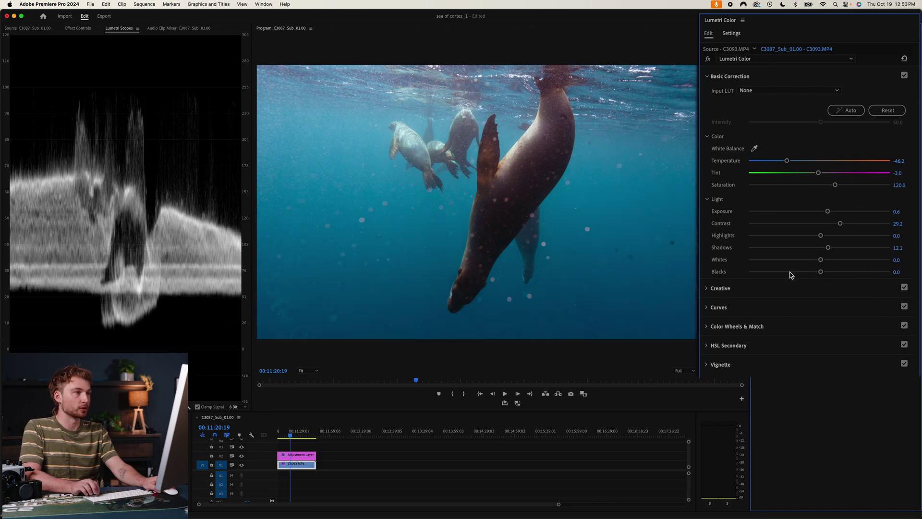
pyautogui.press('super+z')
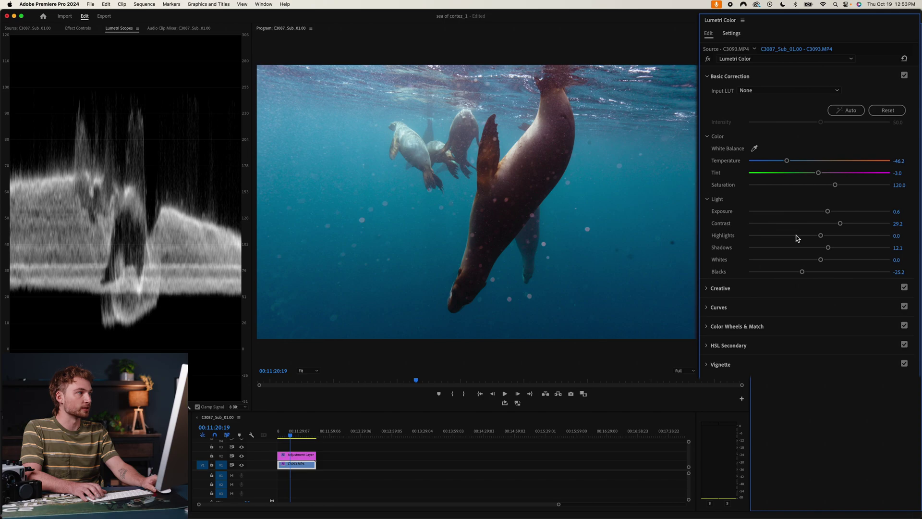
# Step: Switch Basic Correction off and on twice to compare the image with and without those adjustments
pyautogui.click(904, 76)
pyautogui.click(904, 76)
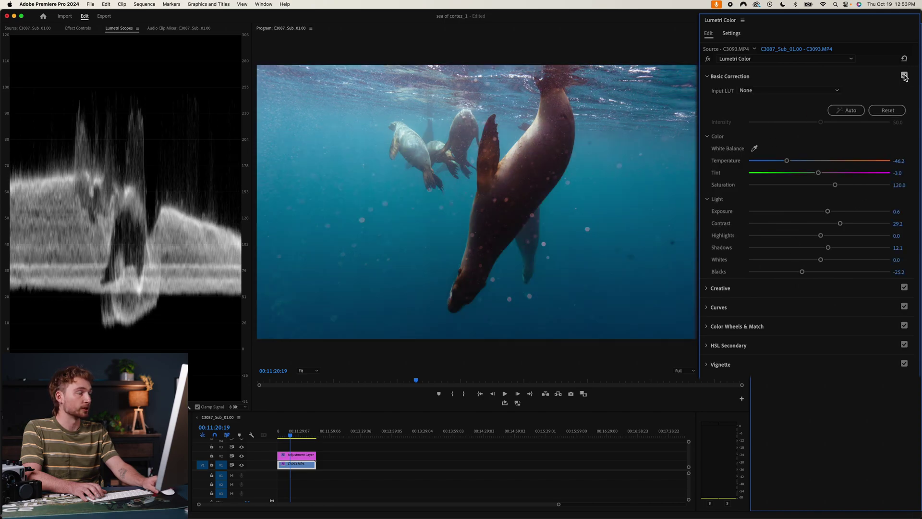
pyautogui.click(904, 76)
pyautogui.click(904, 76)
# Step: Toggle the clip's whole Lumetri Color effect off and on twice to compare the footage before and after grading
pyautogui.click(79, 30)
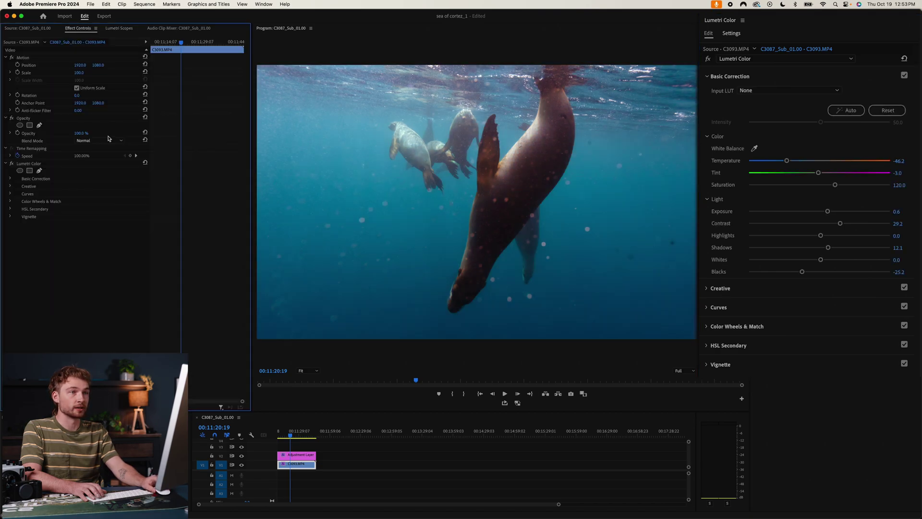
pyautogui.click(12, 165)
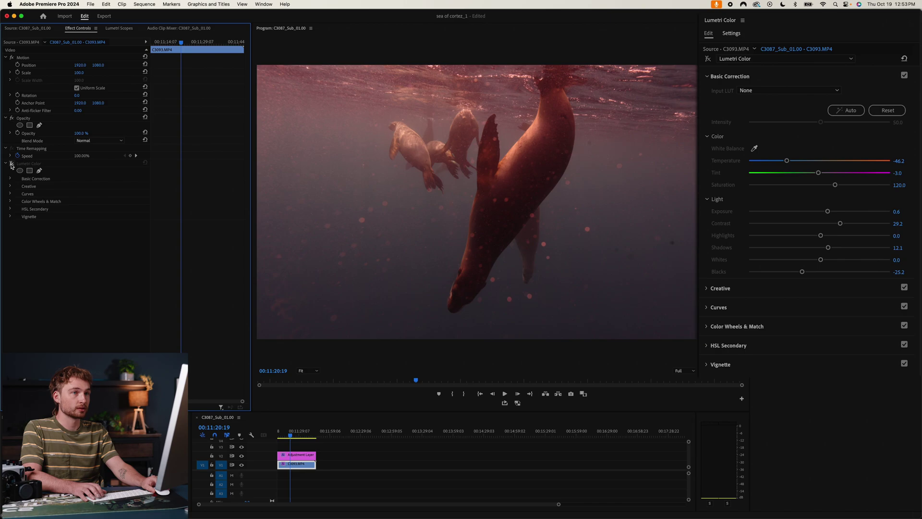
pyautogui.click(11, 164)
pyautogui.click(12, 164)
pyautogui.click(11, 164)
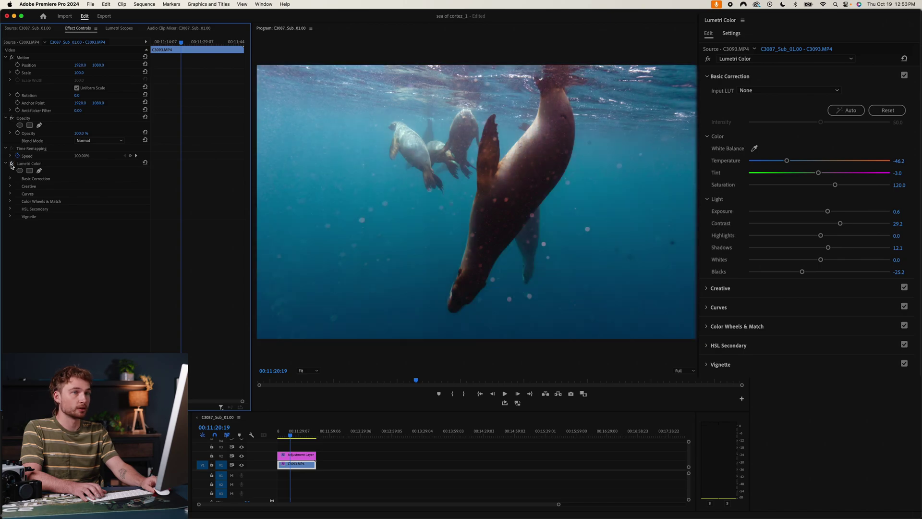